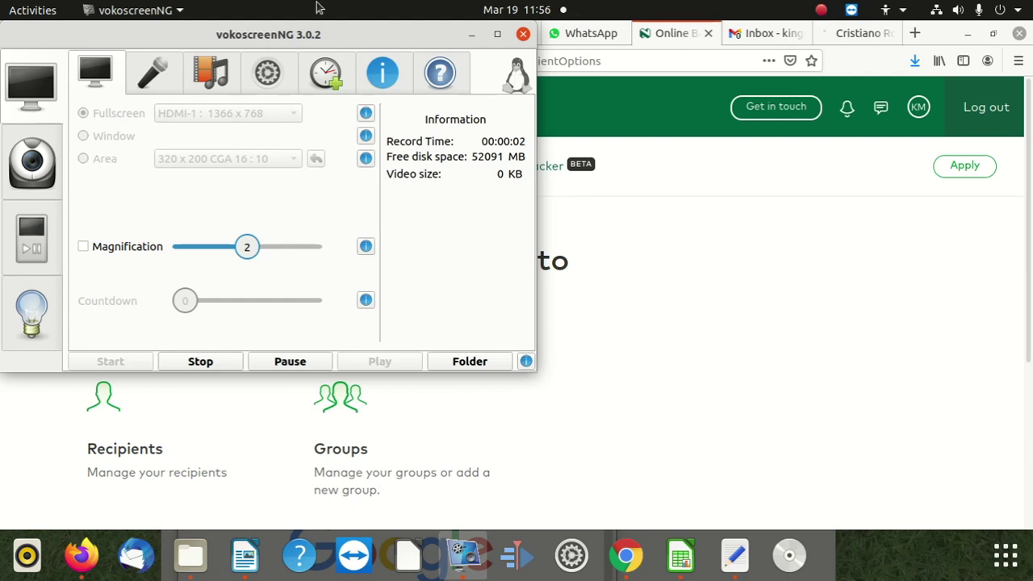
Step: Drag the vokoscreenNG recorder to the bottom-right, uncovering the Nedbank recipients page
{"action": "mouse_move", "coordinate": [311, 32]}
{"action": "left_mouse_down"}
{"action": "mouse_move", "coordinate": [632, 405]}
{"action": "mouse_move", "coordinate": [743, 508]}
{"action": "mouse_move", "coordinate": [761, 455]}
{"action": "left_mouse_up"}
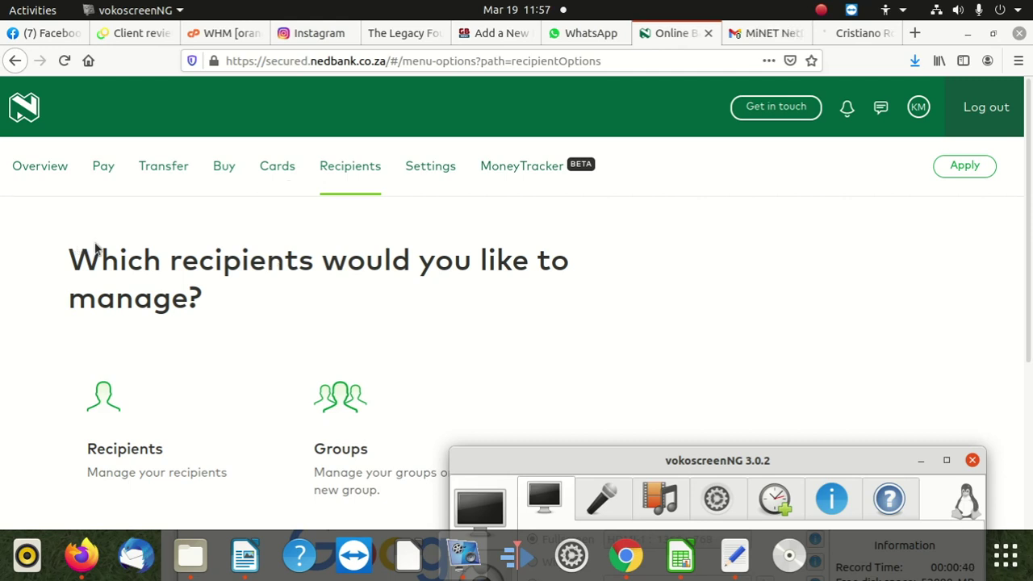
Step: Open the saved Recipients list and start adding a new recipient
{"action": "left_click", "coordinate": [352, 170]}
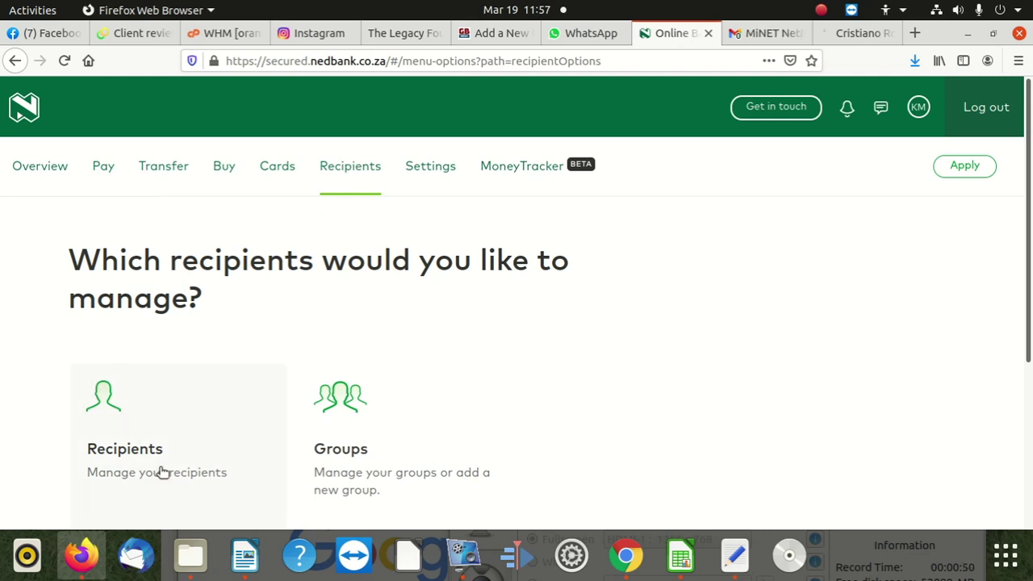
{"action": "scroll", "coordinate": [147, 452], "scroll_direction": "down", "scroll_amount": 2}
{"action": "left_click", "coordinate": [117, 455]}
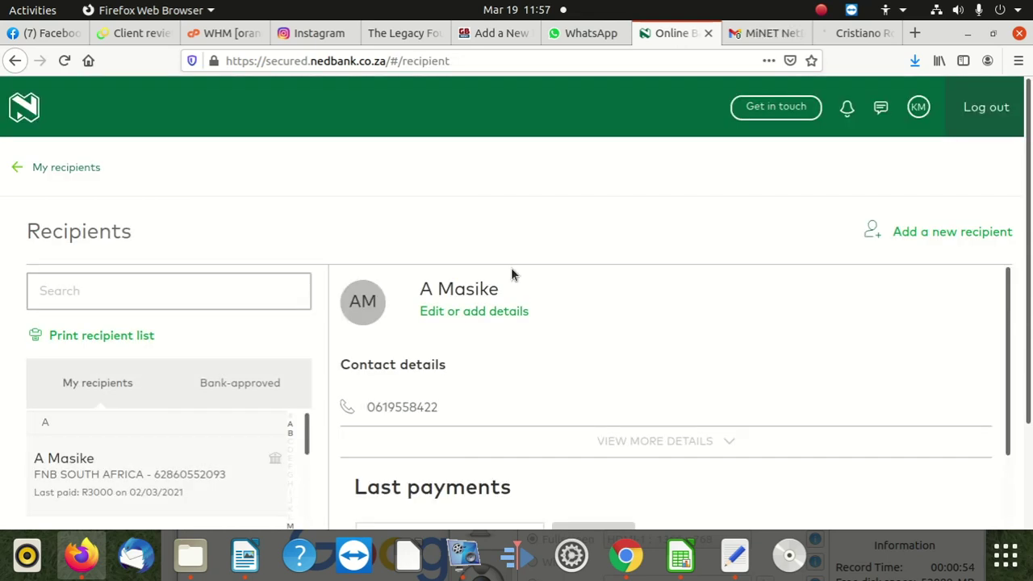
{"action": "left_click", "coordinate": [943, 231]}
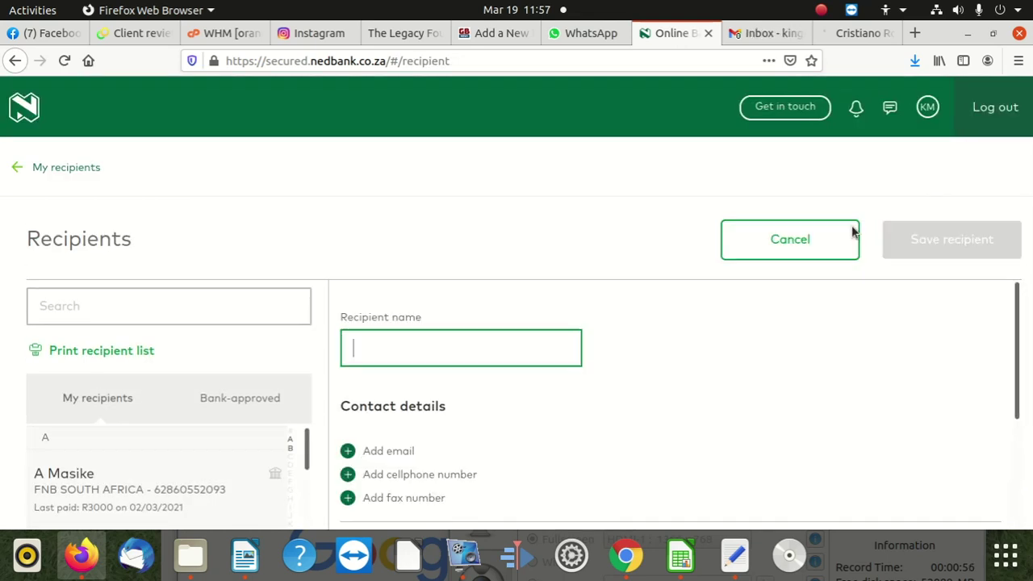
{"action": "scroll", "coordinate": [402, 329], "scroll_direction": "down", "scroll_amount": 1}
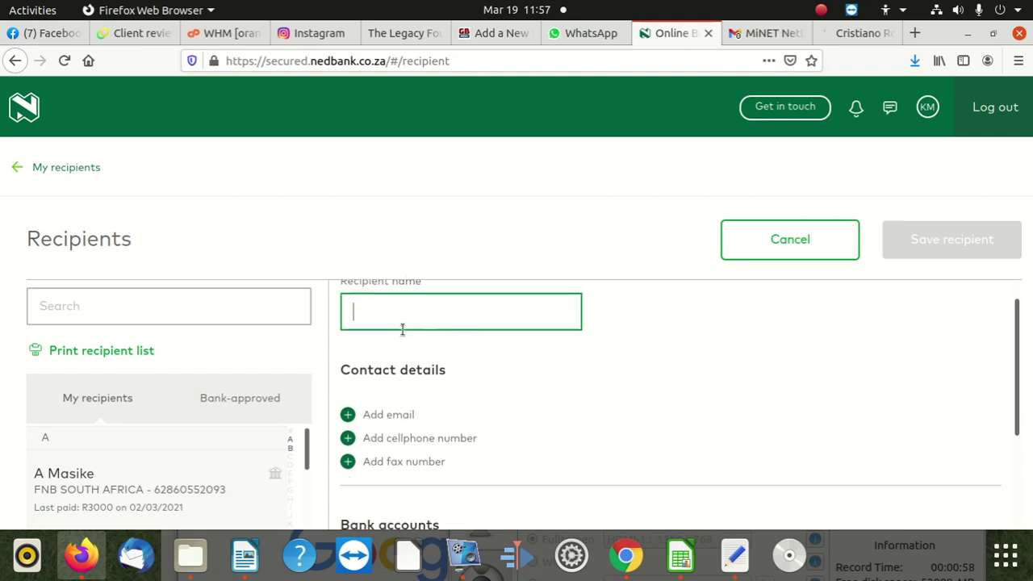
{"action": "scroll", "coordinate": [402, 329], "scroll_direction": "up", "scroll_amount": 1}
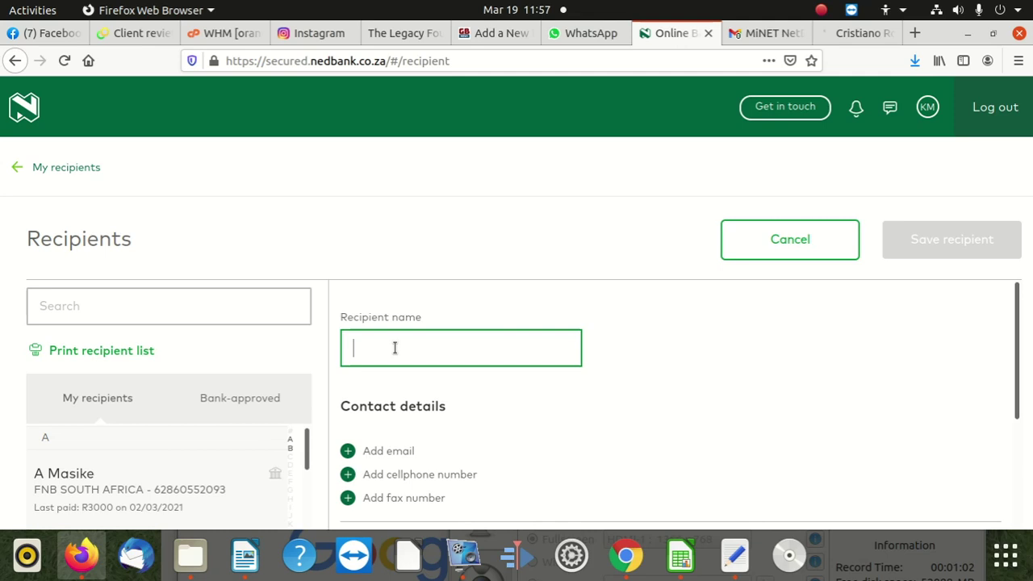
{"action": "type", "text": "Aubr"}
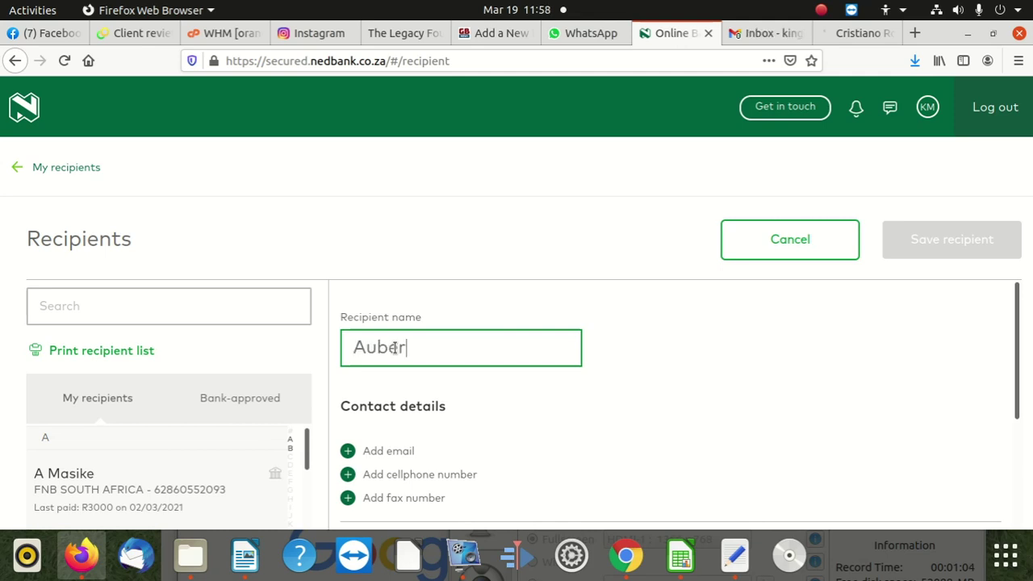
{"action": "key", "text": "BackSpace"}
{"action": "key", "text": "BackSpace"}
{"action": "key", "text": "BackSpace"}
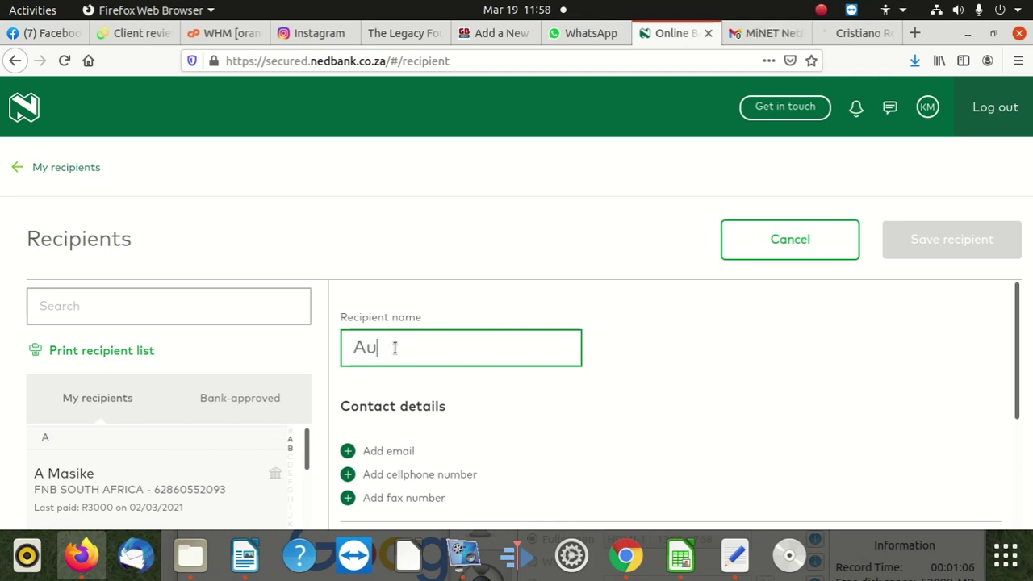
{"action": "key", "text": "BackSpace"}
{"action": "key", "text": "BackSpace"}
{"action": "type", "text": "A M"}
{"action": "type", "text": "A"}
{"action": "key", "text": "BackSpace"}
{"action": "key", "text": "BackSpace"}
{"action": "key", "text": "BackSpace"}
{"action": "key", "text": "BackSpace"}
{"action": "type", "text": "aU"}
{"action": "type", "text": "BREY"}
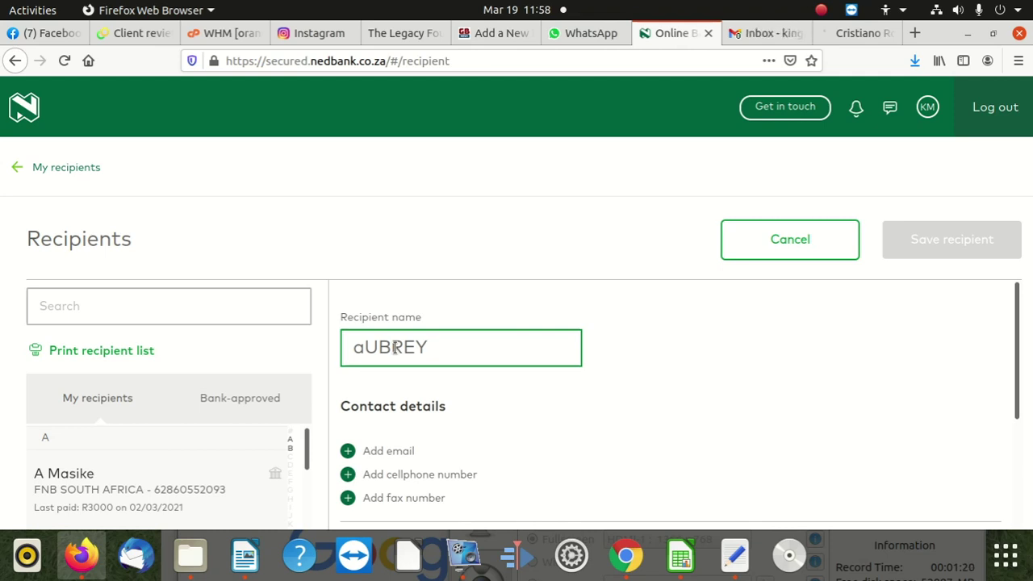
{"action": "key", "text": "BackSpace"}
{"action": "key", "text": "BackSpace"}
{"action": "key", "text": "BackSpace"}
{"action": "key", "text": "BackSpace"}
{"action": "key", "text": "BackSpace"}
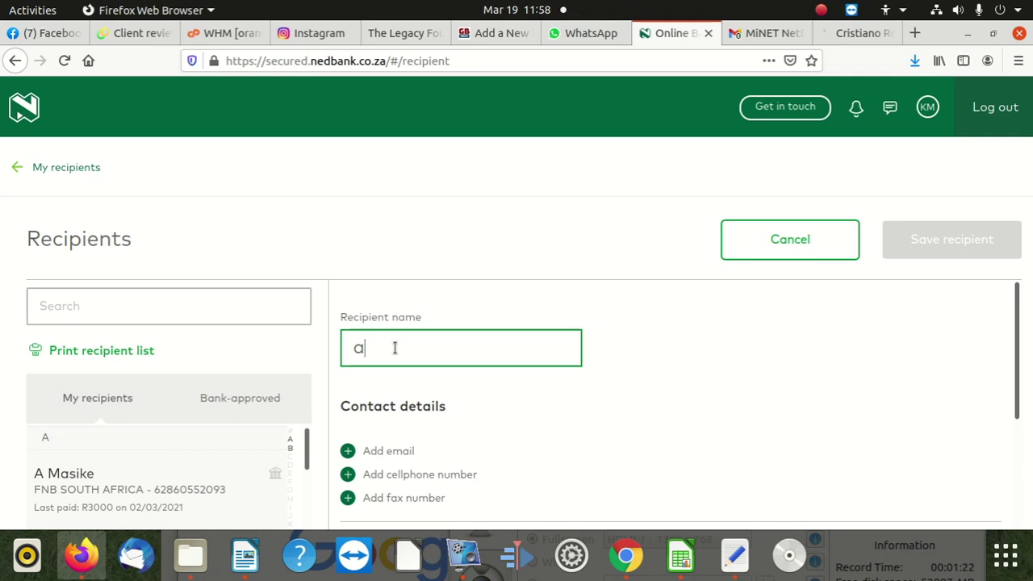
{"action": "key", "text": "BackSpace"}
{"action": "type", "text": "a"}
{"action": "key", "text": "BackSpace"}
{"action": "type", "text": "Au"}
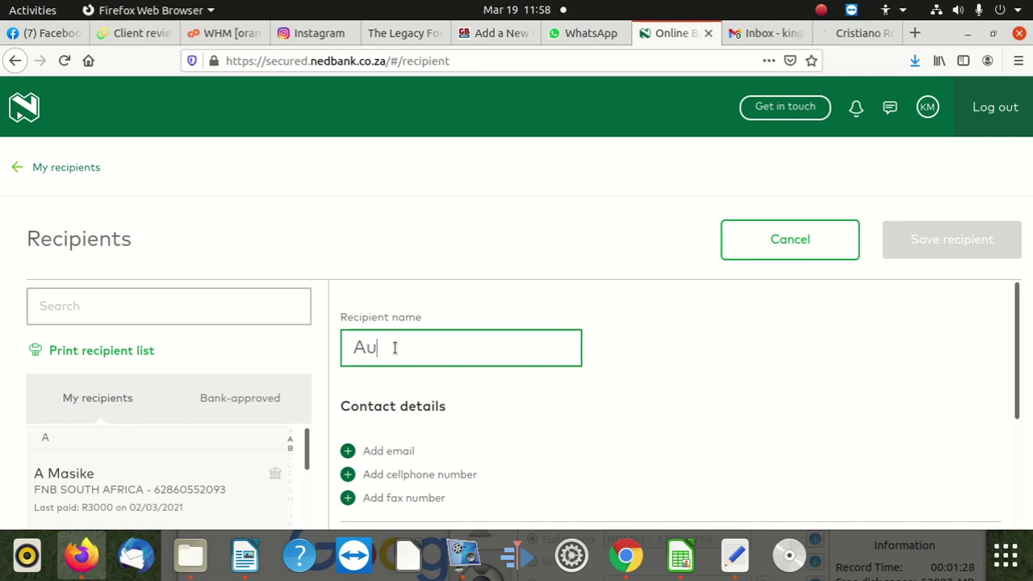
{"action": "type", "text": "brey"}
{"action": "type", "text": " Mas"}
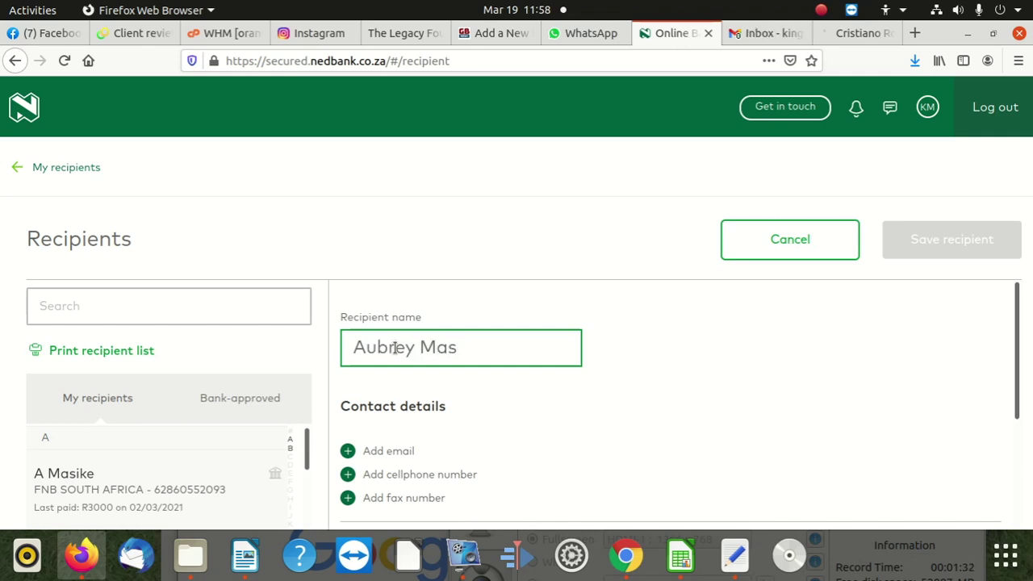
{"action": "type", "text": "uk"}
{"action": "type", "text": "u"}
{"action": "scroll", "coordinate": [400, 412], "scroll_direction": "down", "scroll_amount": 1}
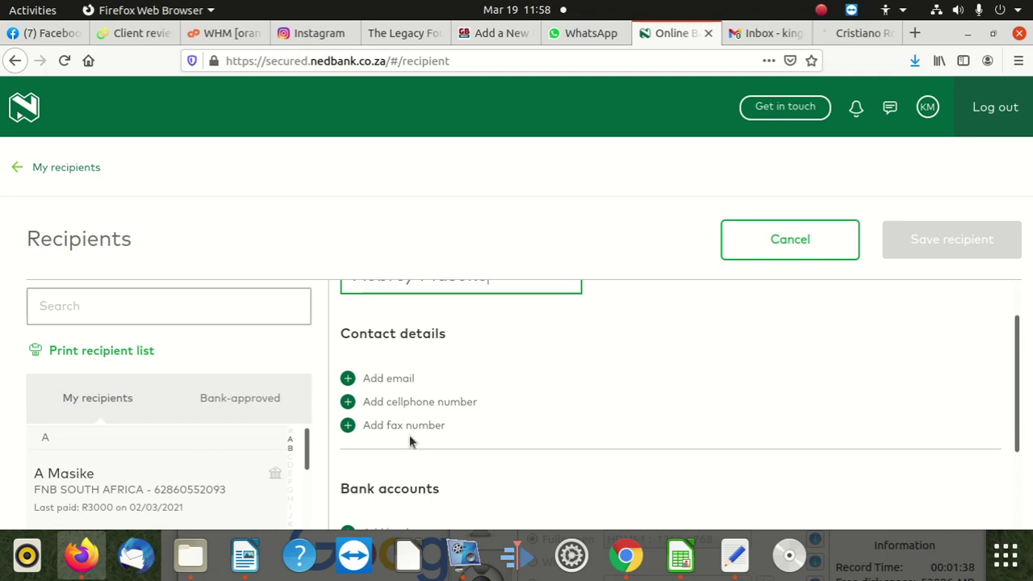
Step: Add an email contact for the recipient and enter '06' in it
{"action": "left_click", "coordinate": [405, 379]}
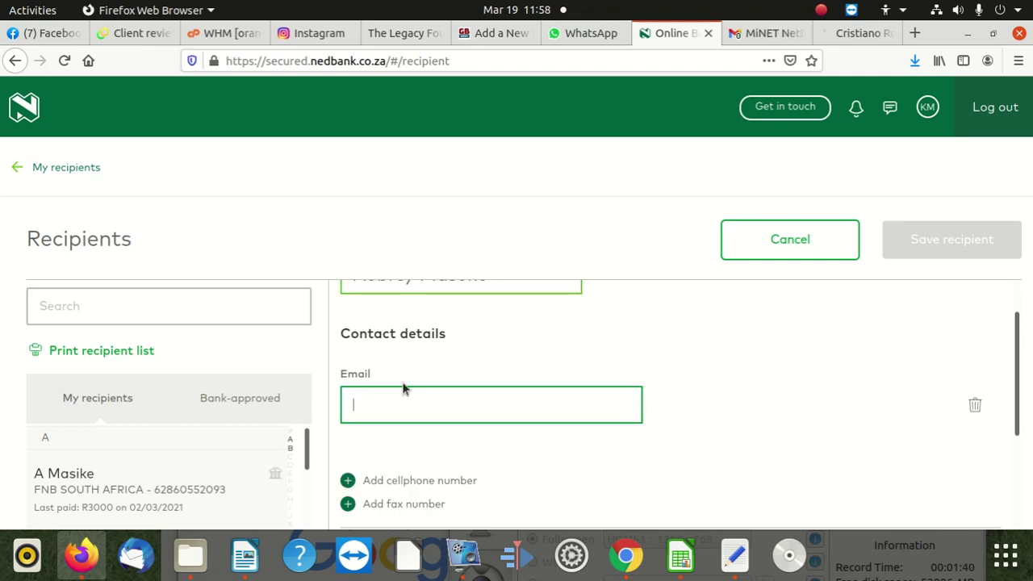
{"action": "scroll", "coordinate": [407, 388], "scroll_direction": "down", "scroll_amount": 2}
{"action": "scroll", "coordinate": [423, 375], "scroll_direction": "down", "scroll_amount": 1}
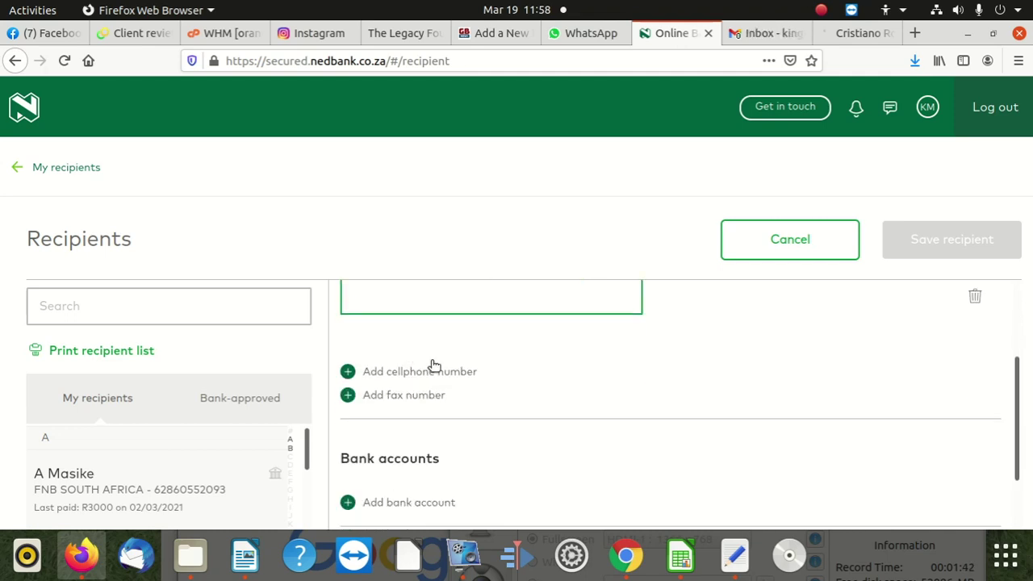
{"action": "scroll", "coordinate": [435, 364], "scroll_direction": "up", "scroll_amount": 1}
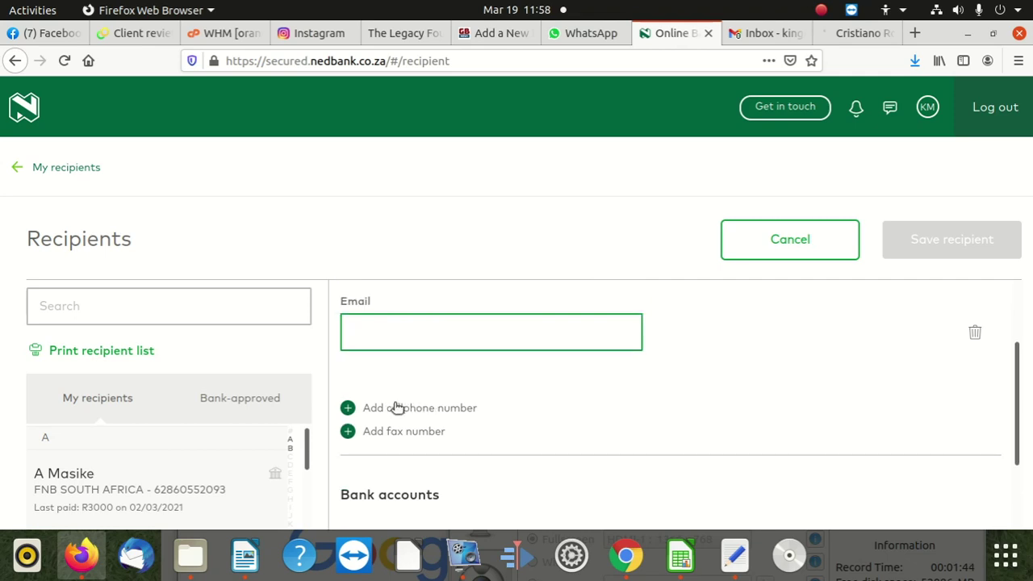
{"action": "scroll", "coordinate": [408, 379], "scroll_direction": "up", "scroll_amount": 1}
{"action": "scroll", "coordinate": [387, 428], "scroll_direction": "up", "scroll_amount": 1}
{"action": "left_click", "coordinate": [387, 428]}
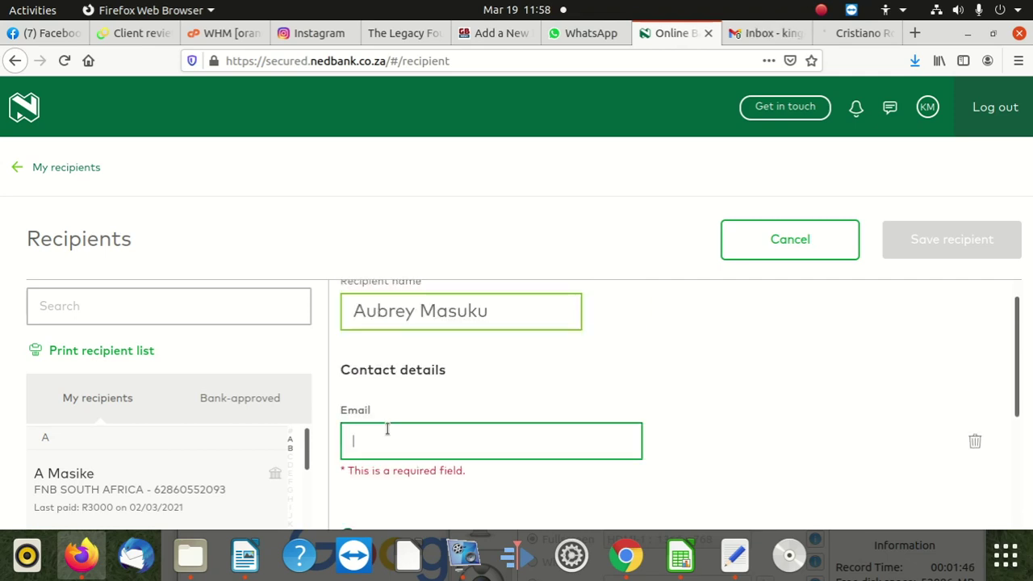
{"action": "type", "text": "06"}
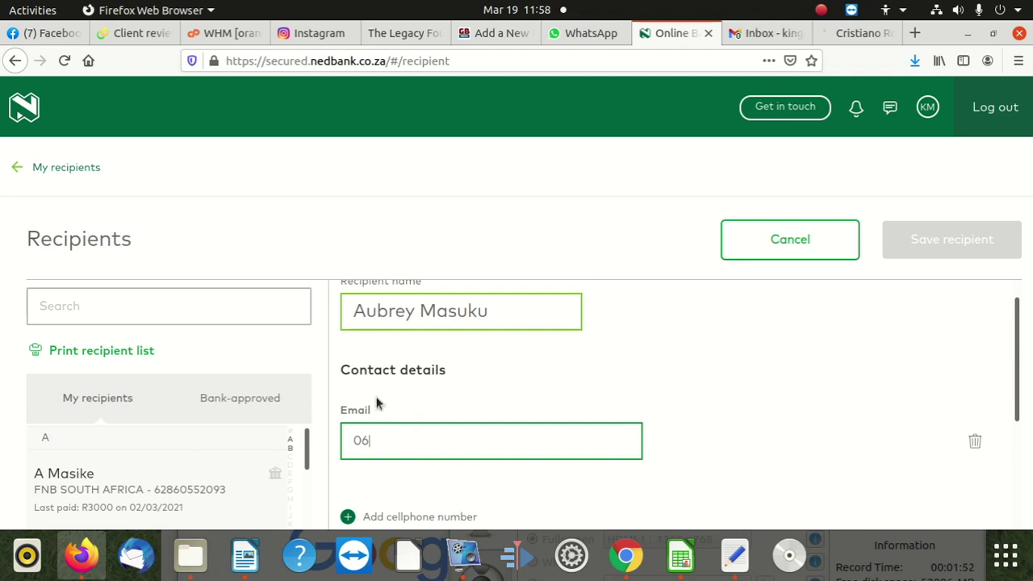
{"action": "scroll", "coordinate": [404, 395], "scroll_direction": "down", "scroll_amount": 3}
{"action": "scroll", "coordinate": [444, 380], "scroll_direction": "down", "scroll_amount": 2}
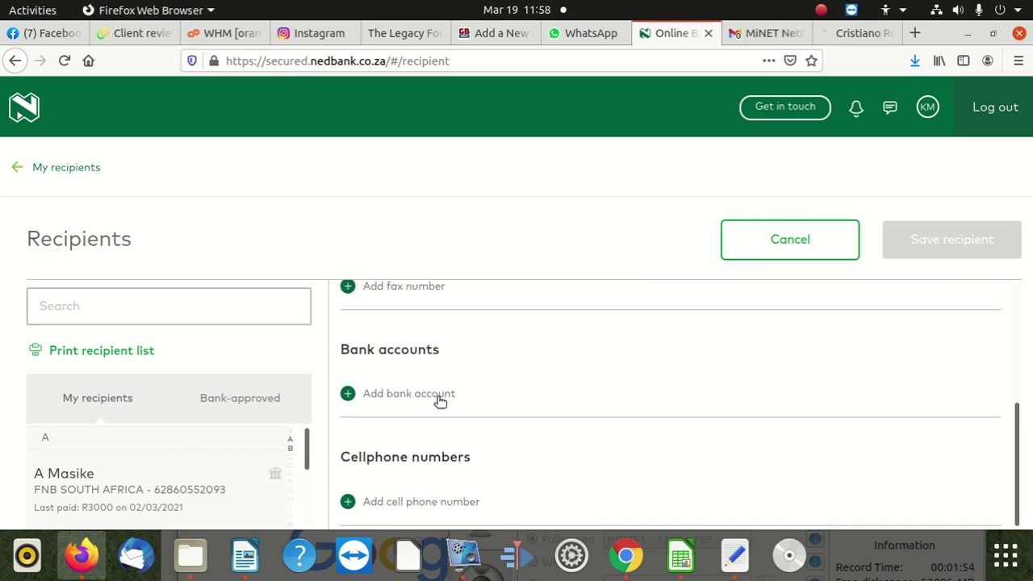
Step: Add a bank account entry for the recipient with TYMEBANK as the bank
{"action": "left_click", "coordinate": [416, 404]}
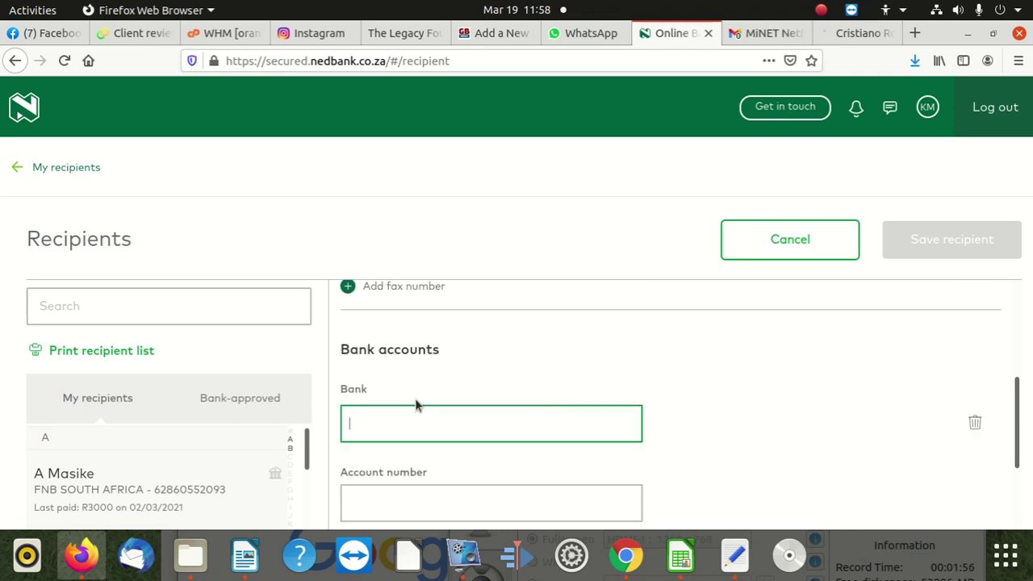
{"action": "scroll", "coordinate": [418, 402], "scroll_direction": "down", "scroll_amount": 1}
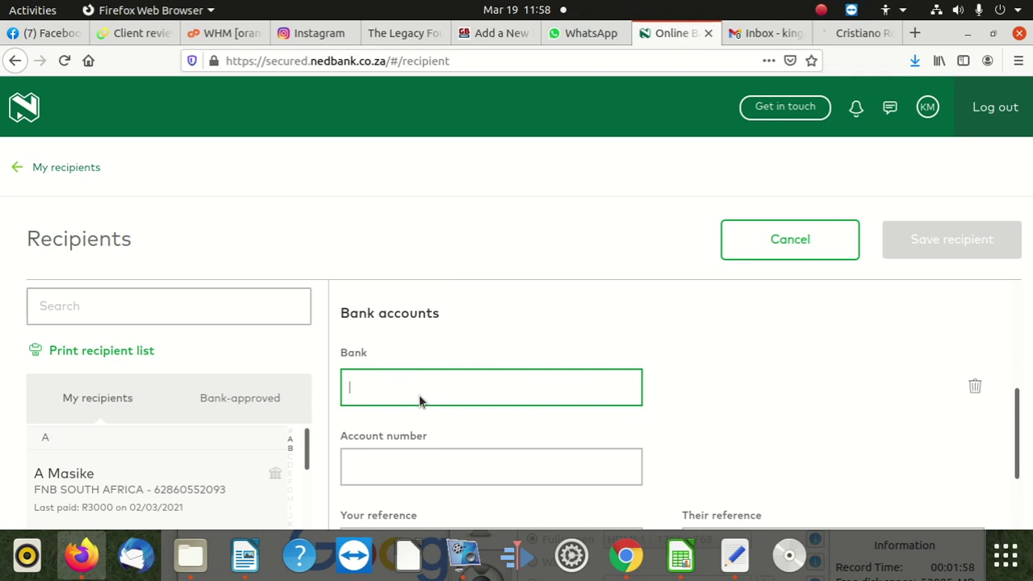
{"action": "left_click", "coordinate": [416, 379]}
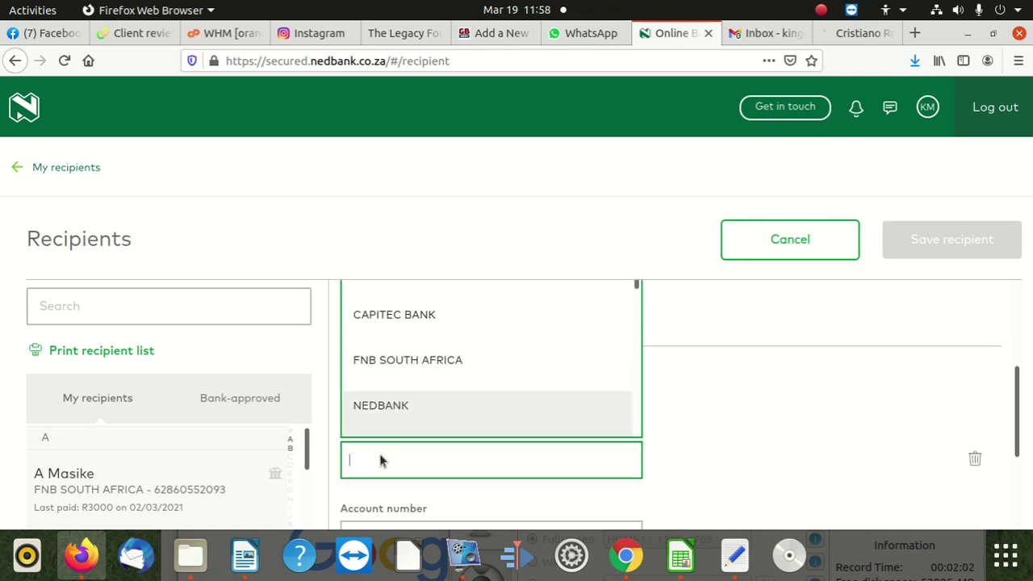
{"action": "type", "text": "ty"}
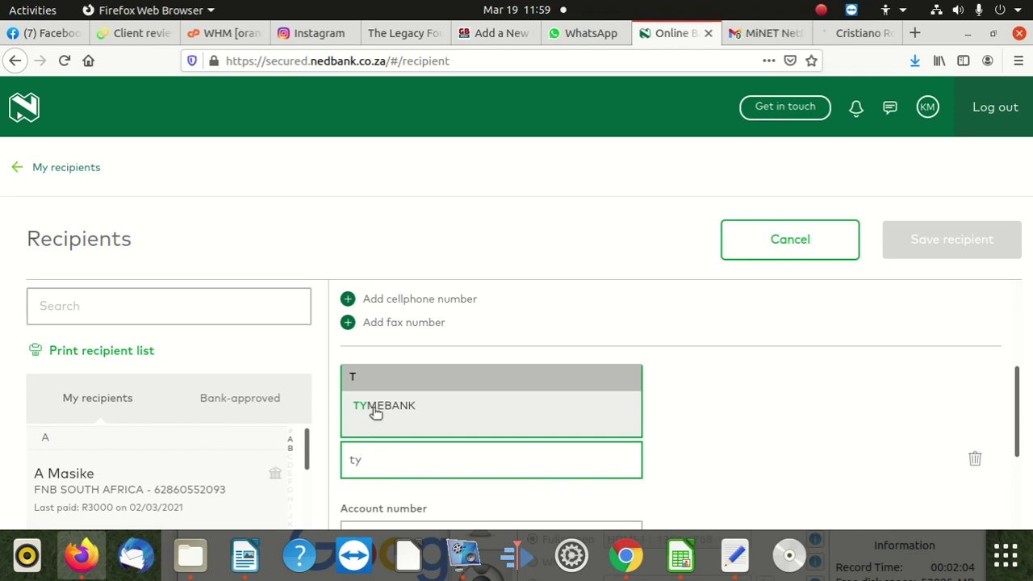
{"action": "left_click", "coordinate": [376, 410]}
{"action": "scroll", "coordinate": [434, 415], "scroll_direction": "down", "scroll_amount": 3}
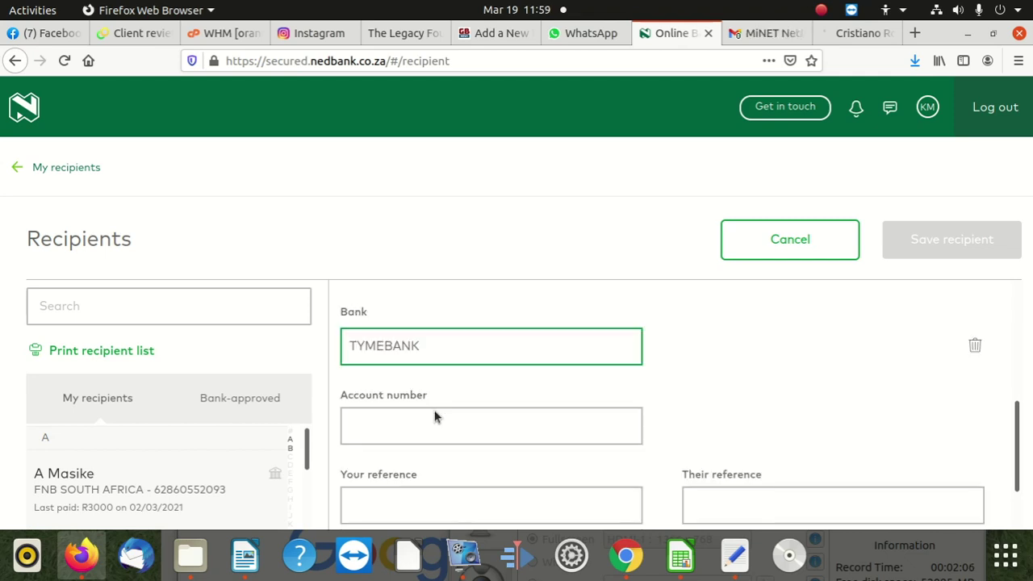
Step: Fill the recipient's Their reference field with 'King Masa Pty'
{"action": "scroll", "coordinate": [431, 403], "scroll_direction": "down", "scroll_amount": 1}
{"action": "left_click", "coordinate": [431, 403]}
{"action": "scroll", "coordinate": [428, 381], "scroll_direction": "down", "scroll_amount": 3}
{"action": "left_click", "coordinate": [428, 381]}
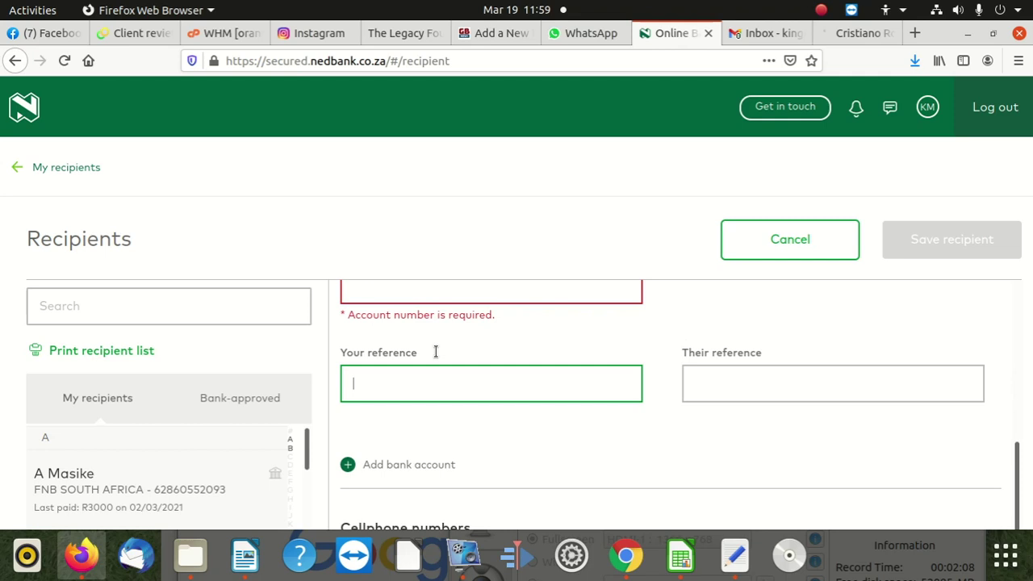
{"action": "left_click", "coordinate": [763, 376]}
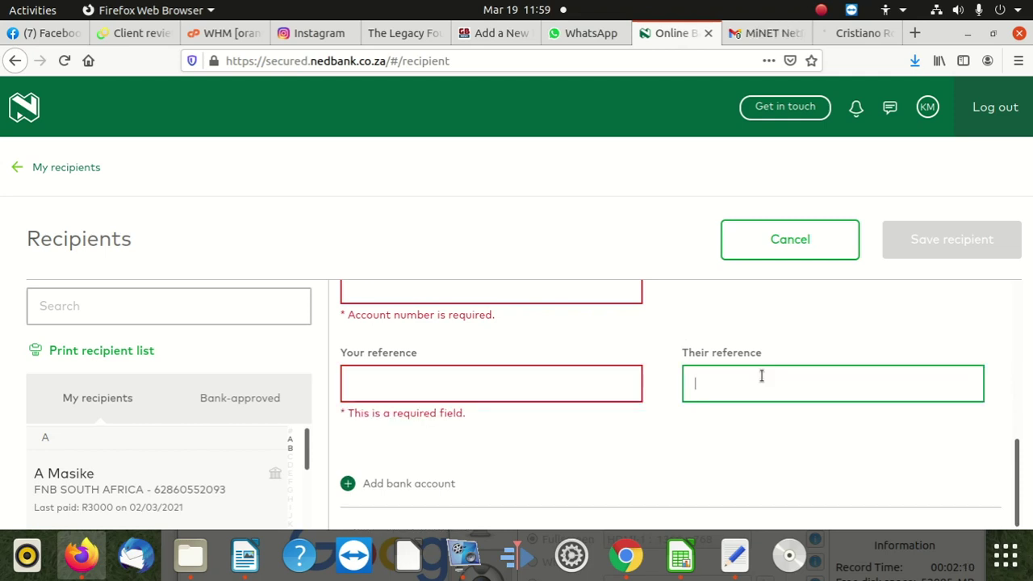
{"action": "left_click", "coordinate": [391, 374]}
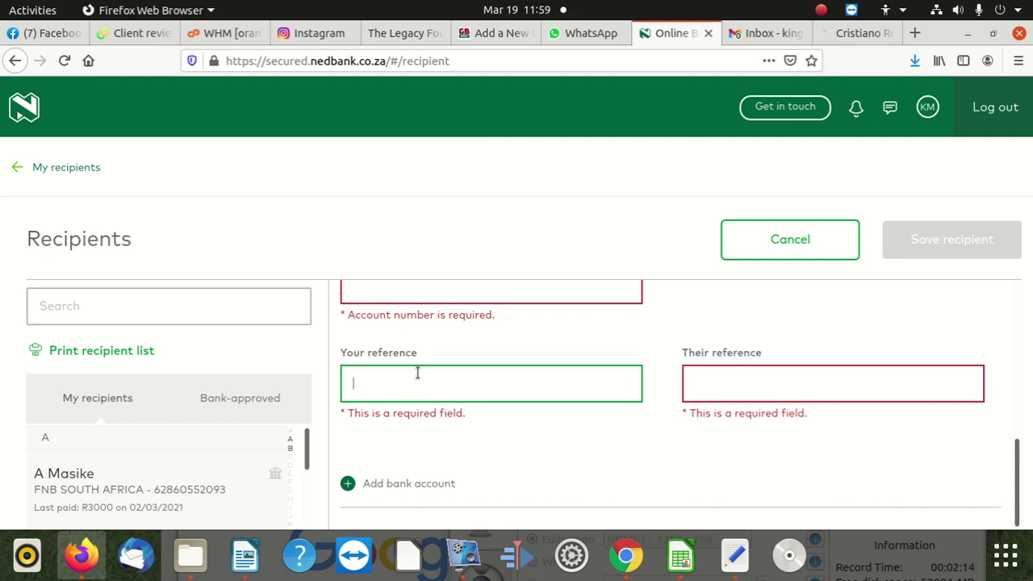
{"action": "left_click", "coordinate": [739, 387]}
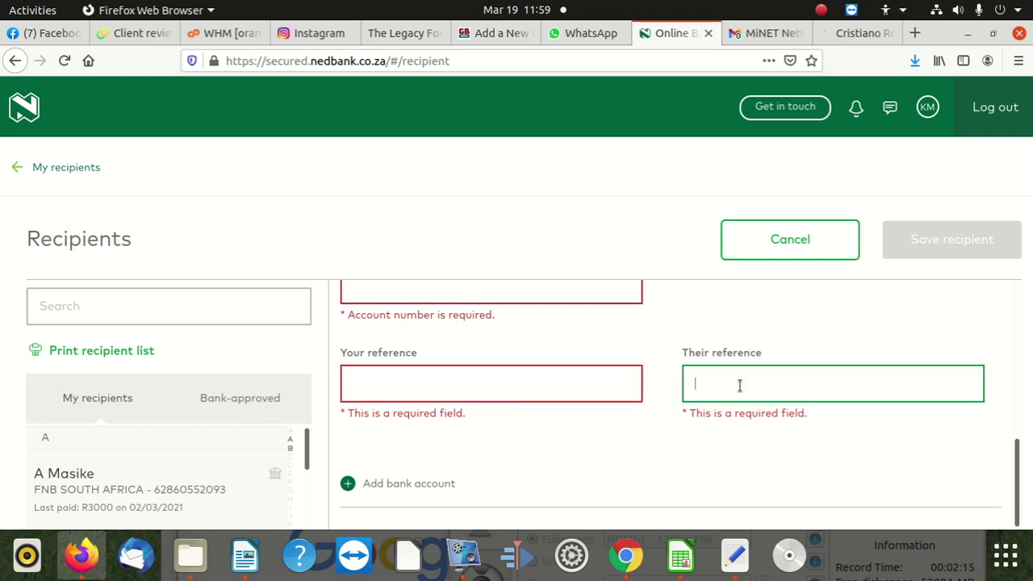
{"action": "type", "text": "K"}
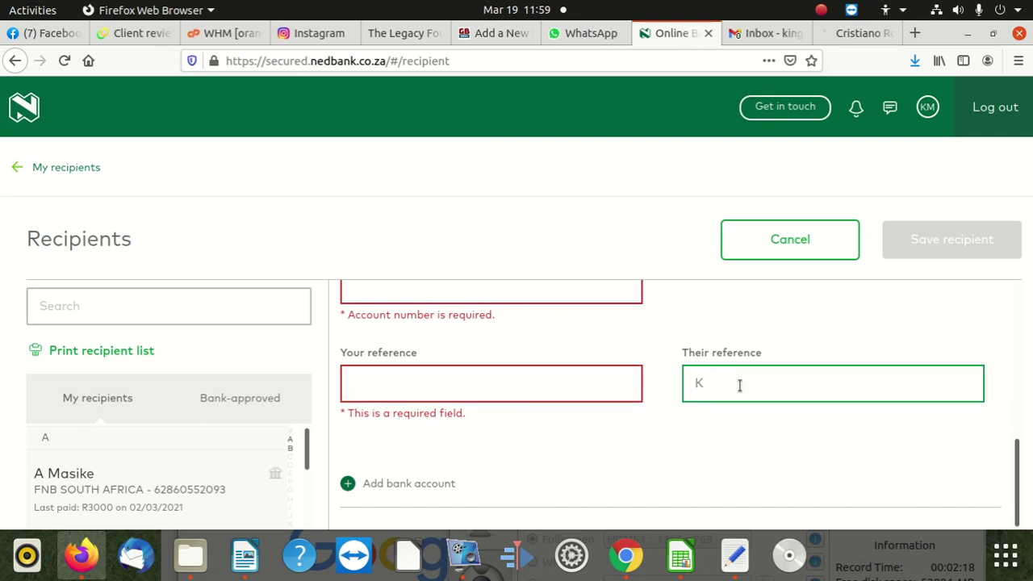
{"action": "type", "text": "in"}
{"action": "type", "text": "g Mas"}
{"action": "type", "text": "a Pty"}
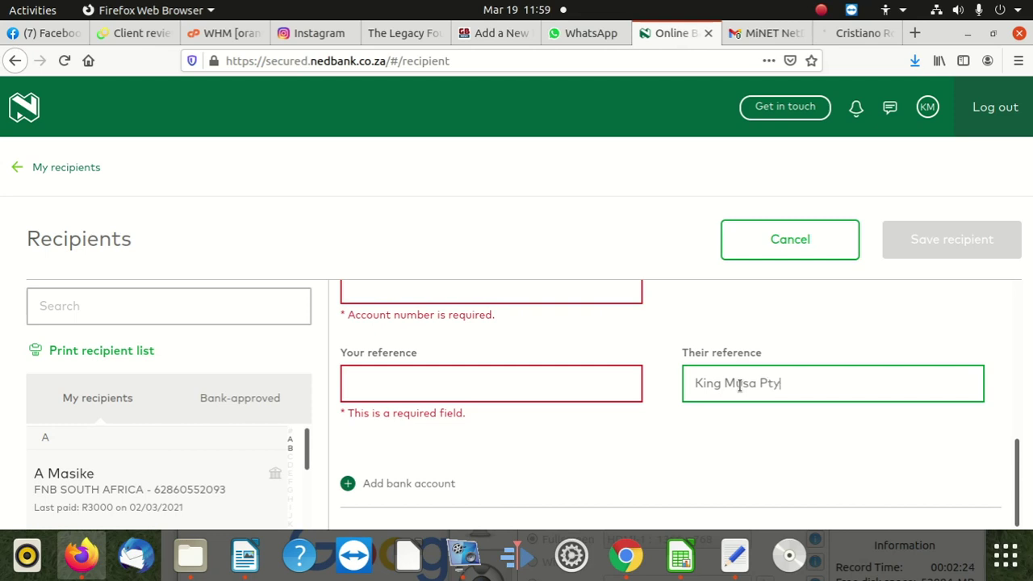
{"action": "scroll", "coordinate": [639, 352], "scroll_direction": "down", "scroll_amount": 2}
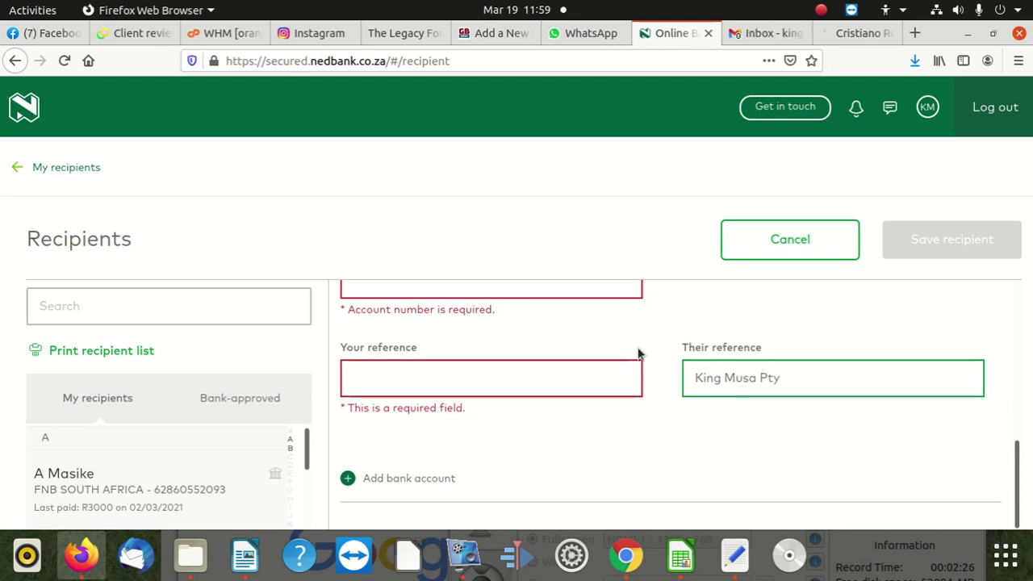
{"action": "scroll", "coordinate": [453, 376], "scroll_direction": "down", "scroll_amount": 2}
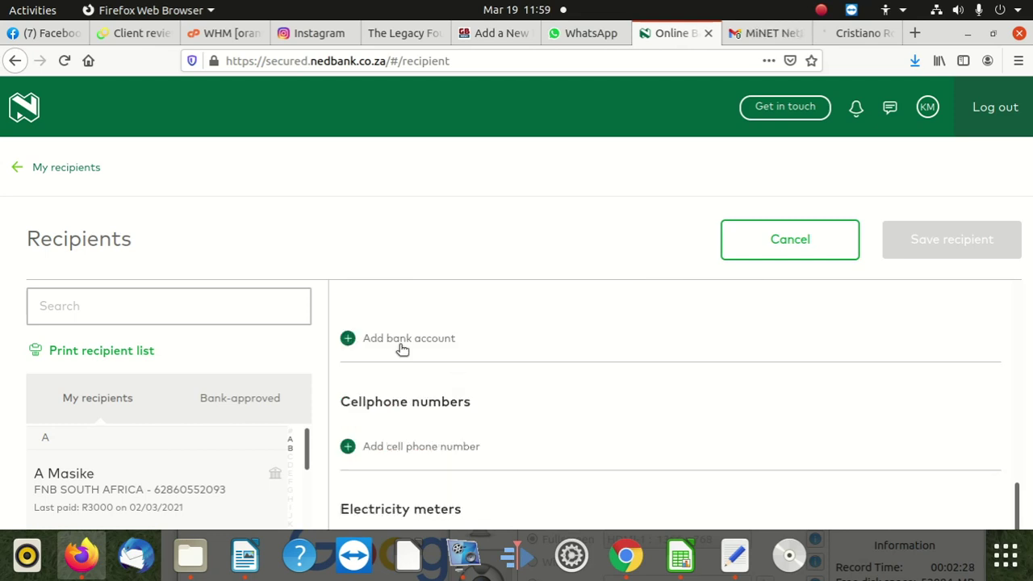
{"action": "scroll", "coordinate": [436, 373], "scroll_direction": "down", "scroll_amount": 2}
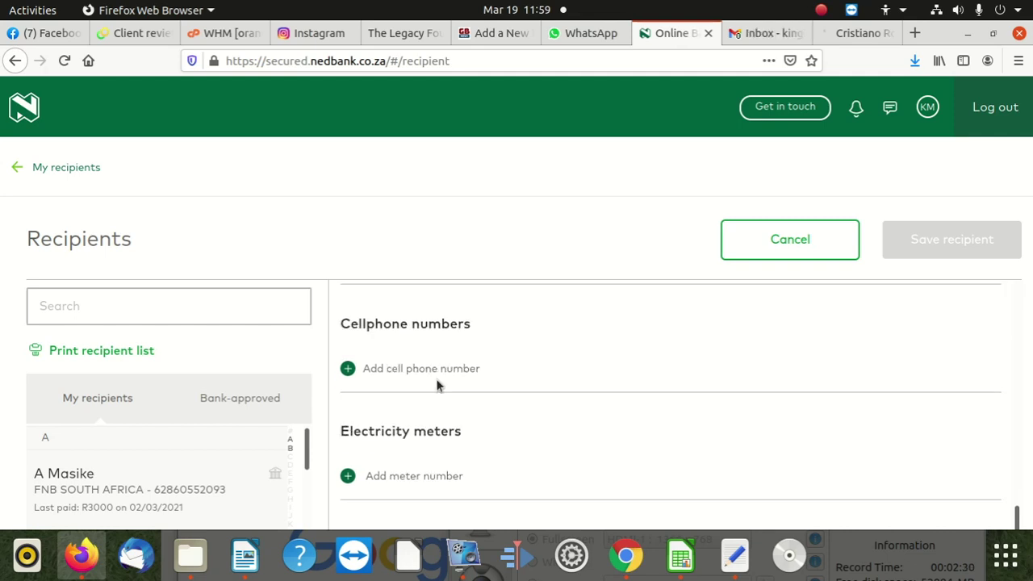
{"action": "scroll", "coordinate": [437, 385], "scroll_direction": "down", "scroll_amount": 3}
{"action": "scroll", "coordinate": [442, 378], "scroll_direction": "down", "scroll_amount": 1}
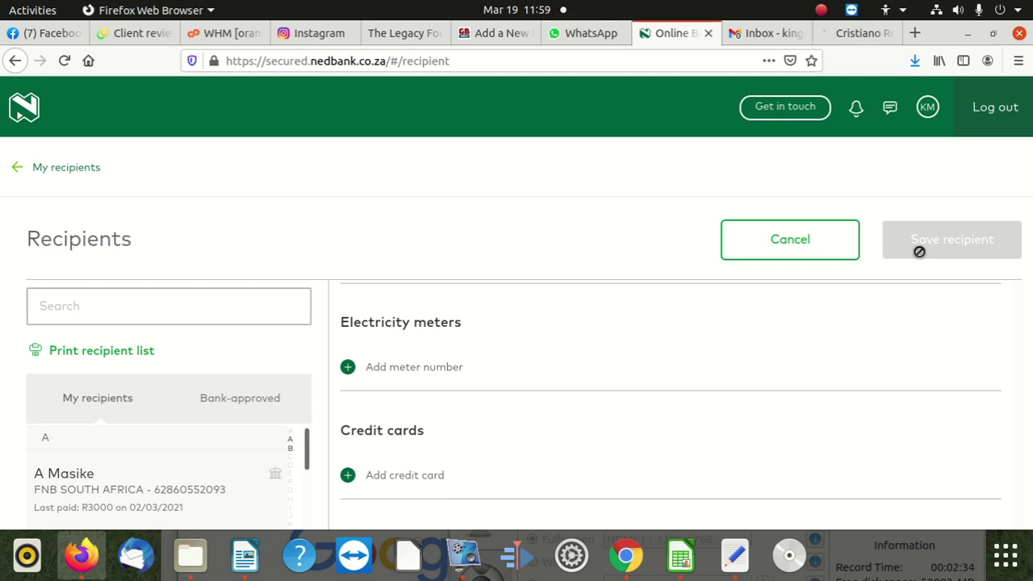
{"action": "scroll", "coordinate": [519, 396], "scroll_direction": "up", "scroll_amount": 4}
{"action": "scroll", "coordinate": [465, 396], "scroll_direction": "up", "scroll_amount": 4}
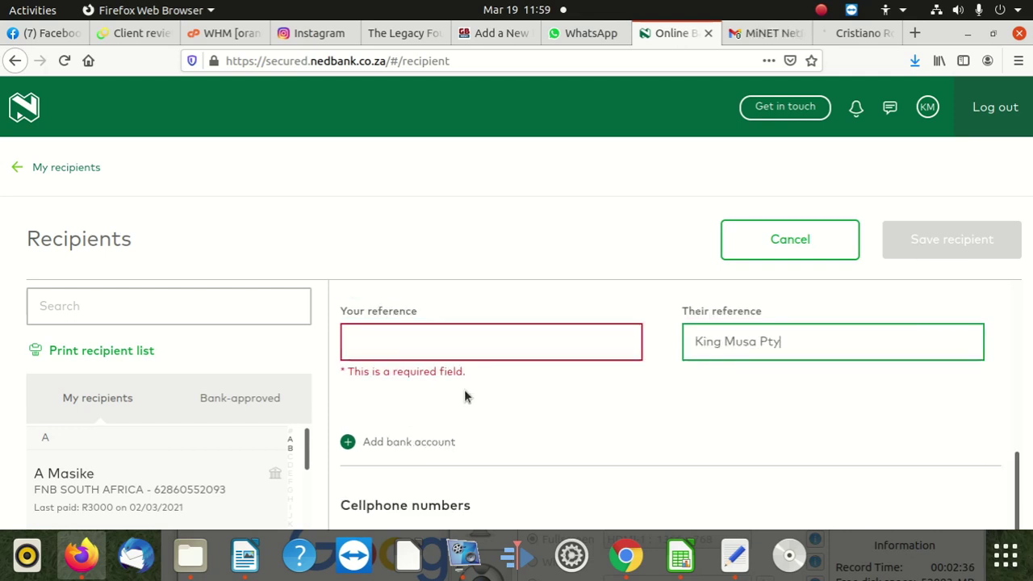
Step: Bring up the vokoscreenNG recorder and pause the recording
{"action": "left_click", "coordinate": [461, 555]}
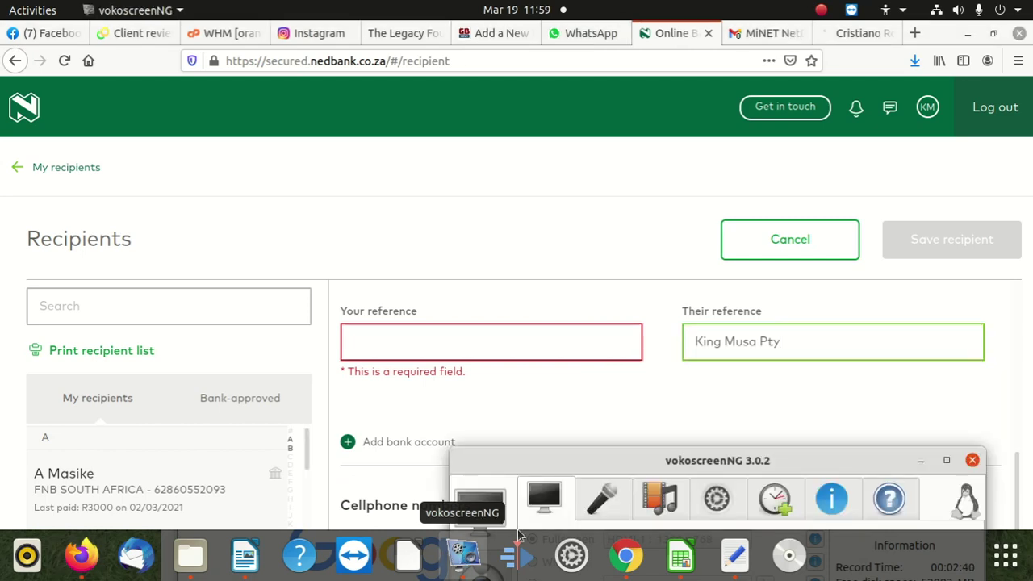
{"action": "left_click_drag", "start_coordinate": [588, 233], "coordinate": [565, 167]}
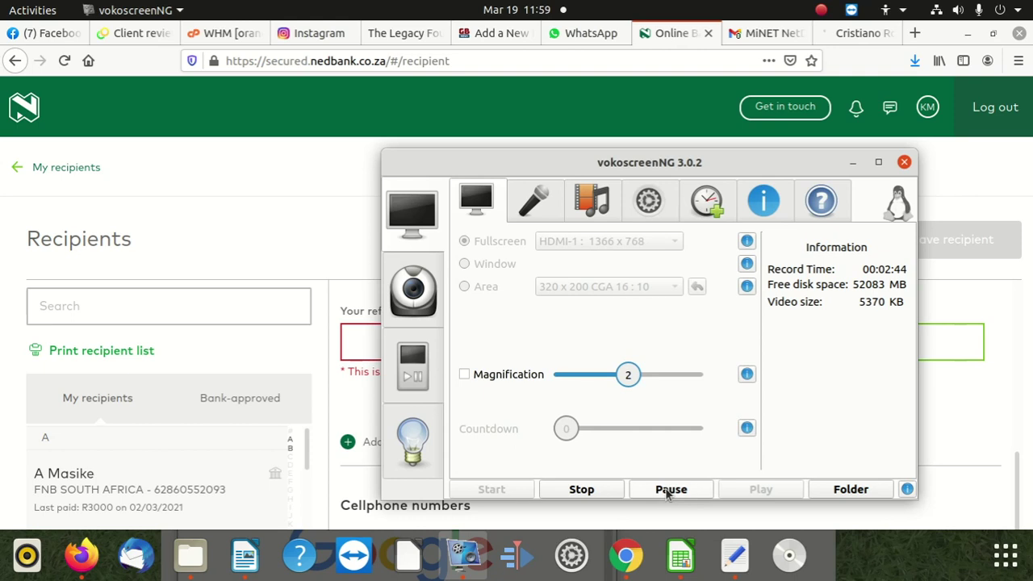
{"action": "left_click", "coordinate": [664, 490]}
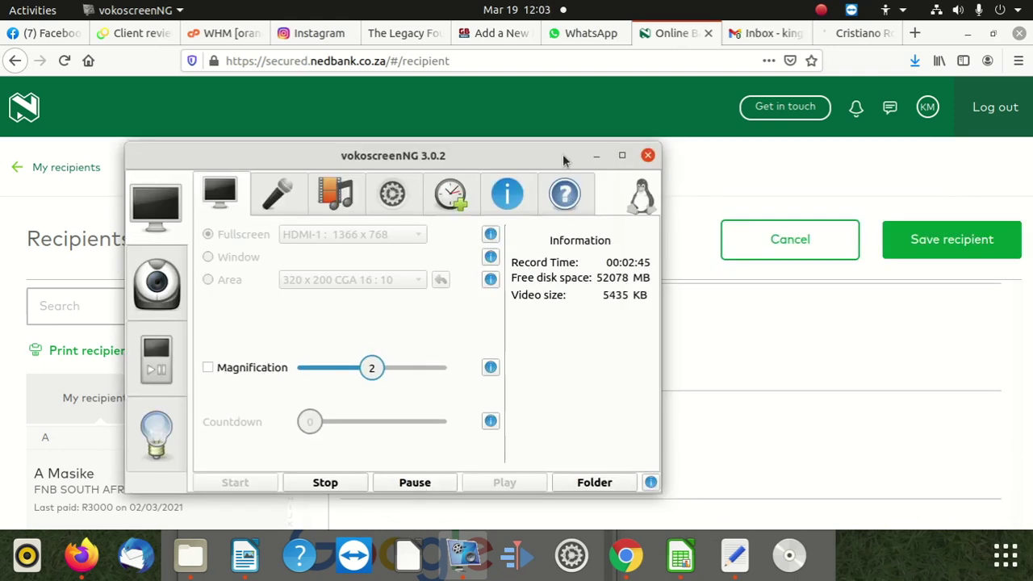
{"action": "left_click_drag", "start_coordinate": [565, 161], "coordinate": [748, 436]}
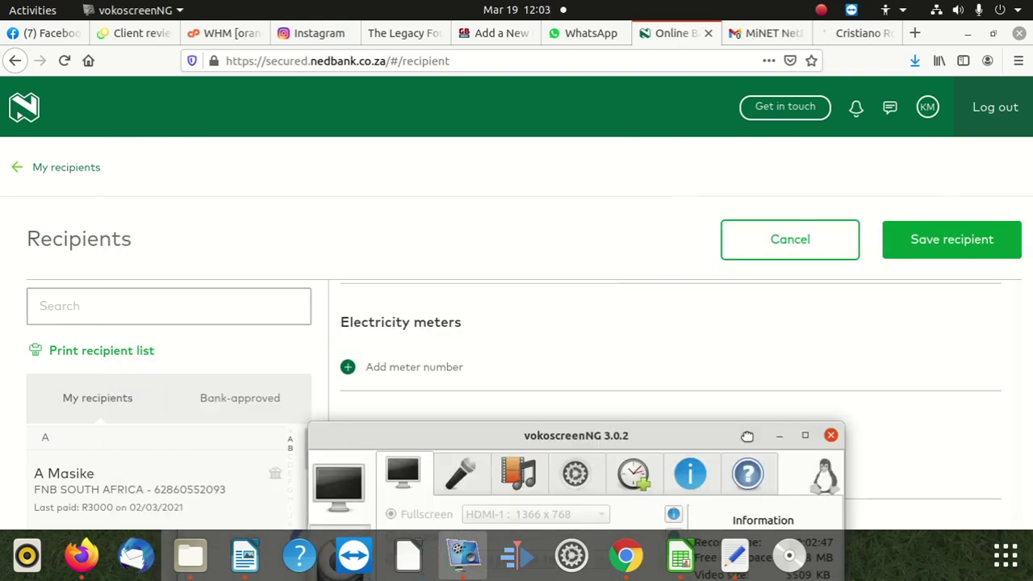
{"action": "left_click_drag", "start_coordinate": [747, 436], "coordinate": [868, 456]}
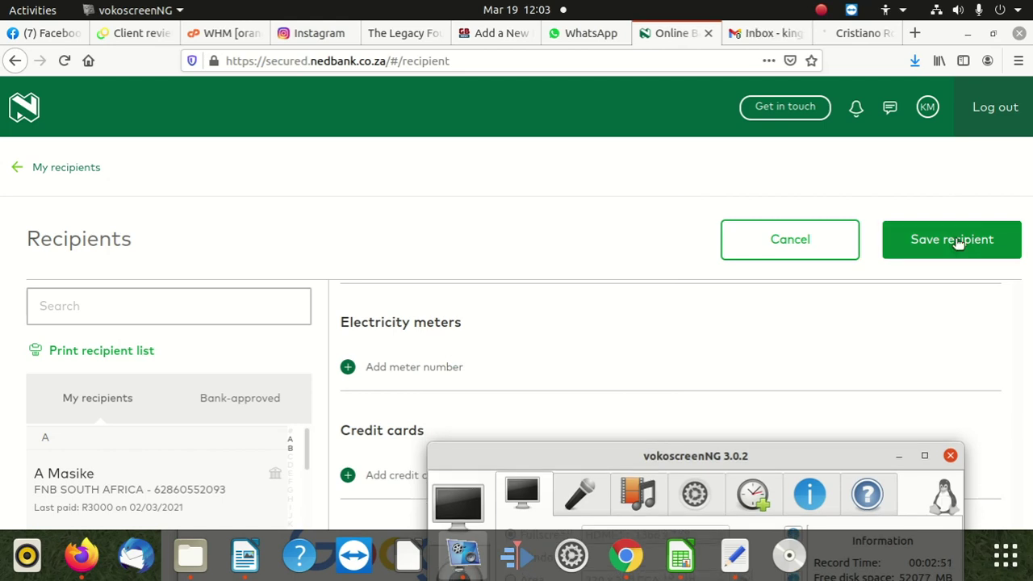
{"action": "mouse_move", "coordinate": [748, 449]}
{"action": "left_mouse_down"}
{"action": "mouse_move", "coordinate": [568, 217]}
{"action": "mouse_move", "coordinate": [687, 515]}
{"action": "left_mouse_up"}
{"action": "left_click", "coordinate": [920, 247]}
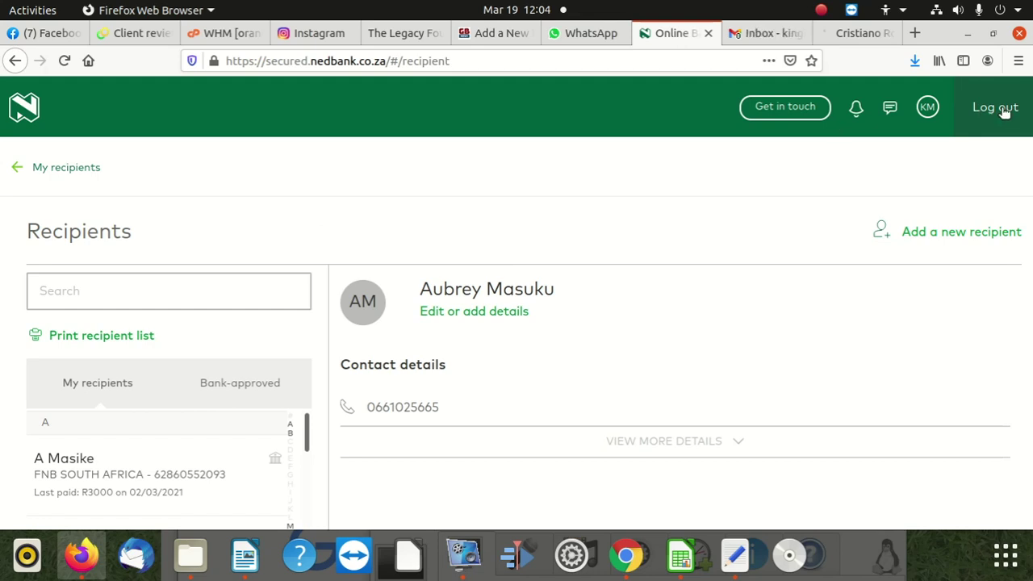
Step: Log out of online banking and test-type into the login page's username field
{"action": "left_click", "coordinate": [1005, 112]}
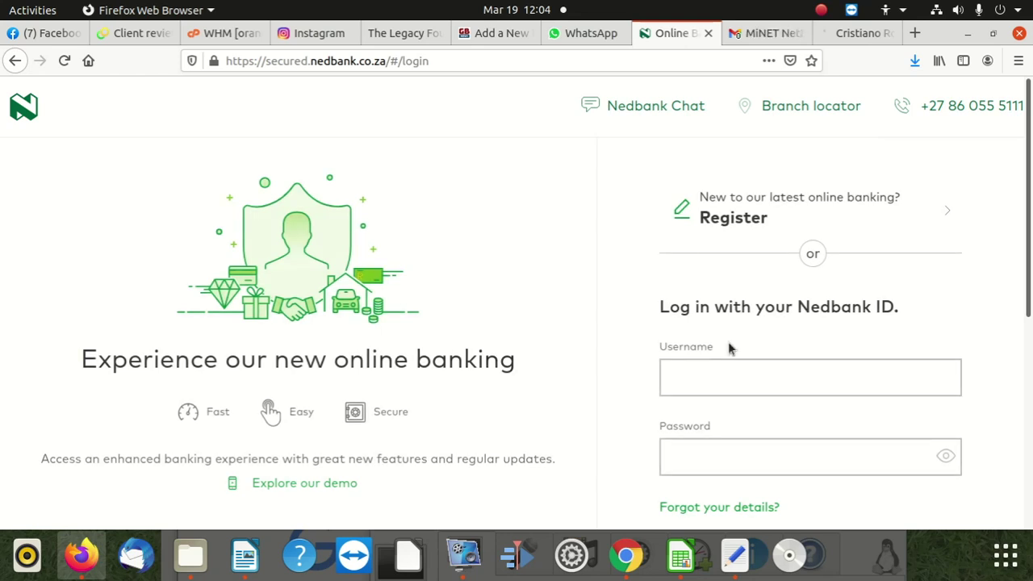
{"action": "scroll", "coordinate": [731, 334], "scroll_direction": "down", "scroll_amount": 2}
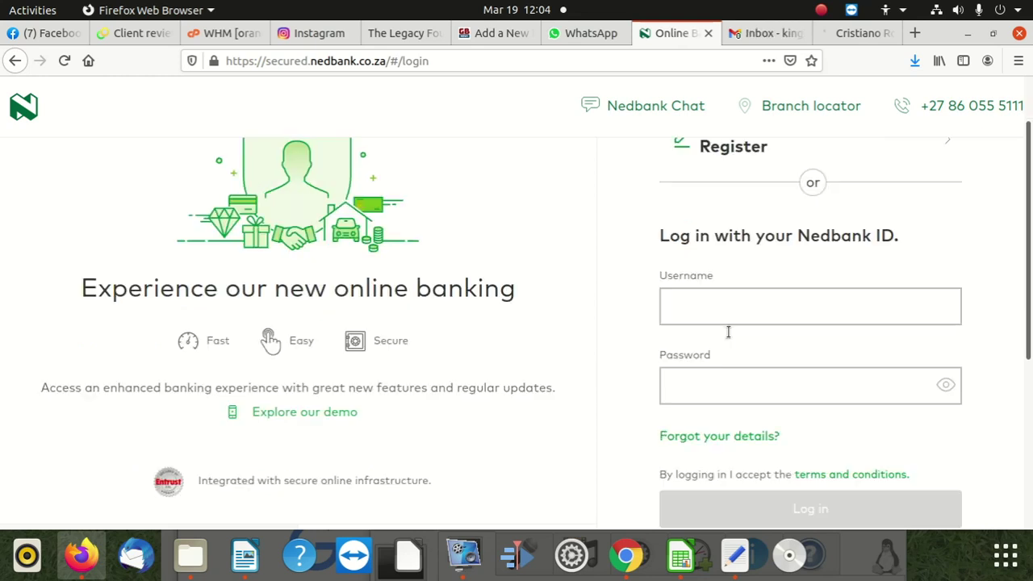
{"action": "left_click", "coordinate": [739, 282]}
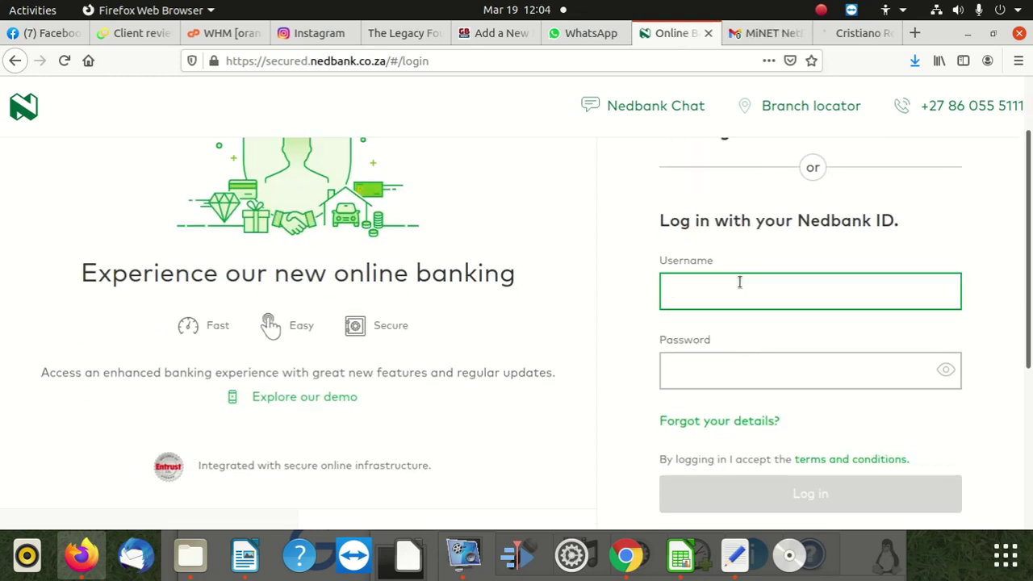
{"action": "type", "text": "ajhsh"}
{"action": "key", "text": "BackSpace"}
{"action": "key", "text": "BackSpace"}
{"action": "key", "text": "BackSpace"}
{"action": "key", "text": "BackSpace"}
{"action": "key", "text": "BackSpace"}
Step: Move the recorder window aside and restore Firefox to full screen
{"action": "left_click", "coordinate": [937, 83]}
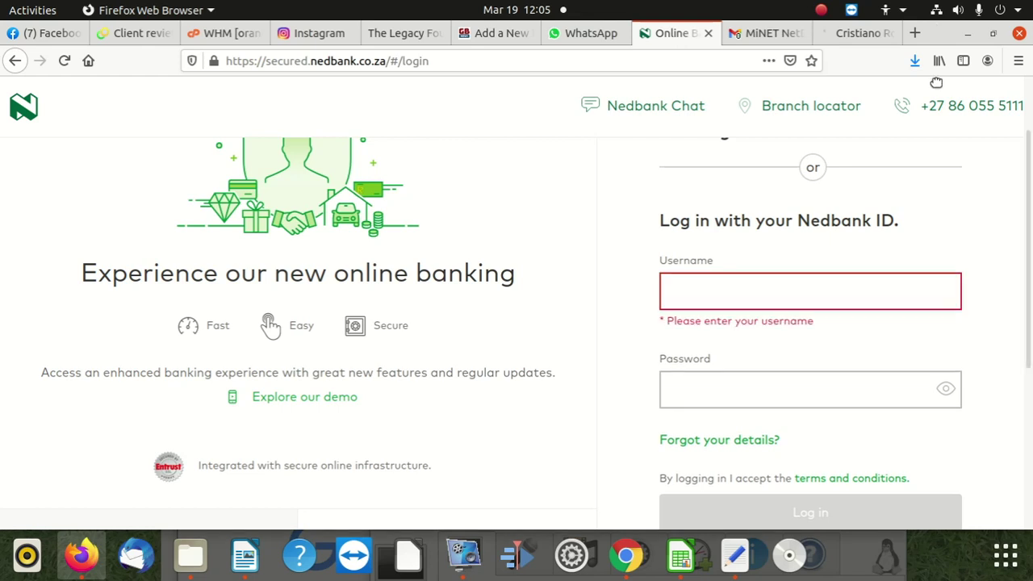
{"action": "left_click_drag", "start_coordinate": [936, 83], "coordinate": [569, 111]}
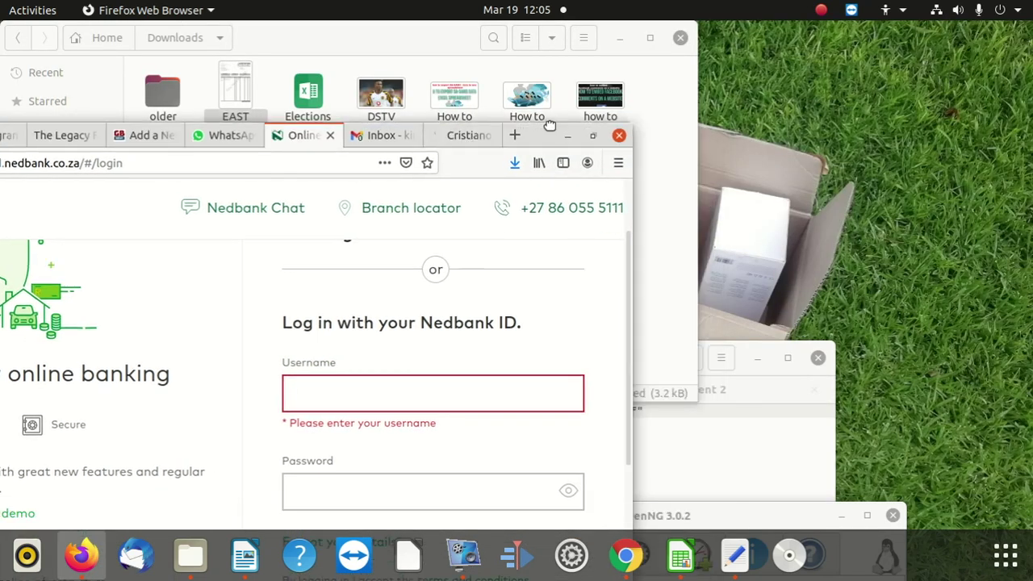
{"action": "mouse_move", "coordinate": [800, 509]}
{"action": "left_mouse_down"}
{"action": "mouse_move", "coordinate": [800, 426]}
{"action": "mouse_move", "coordinate": [845, 431]}
{"action": "left_mouse_up"}
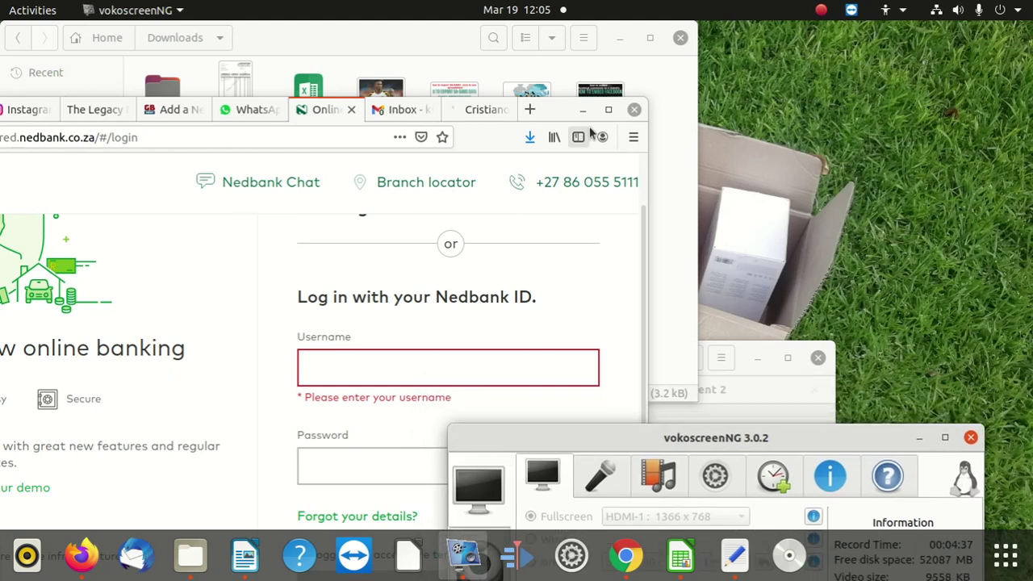
{"action": "left_click", "coordinate": [608, 109]}
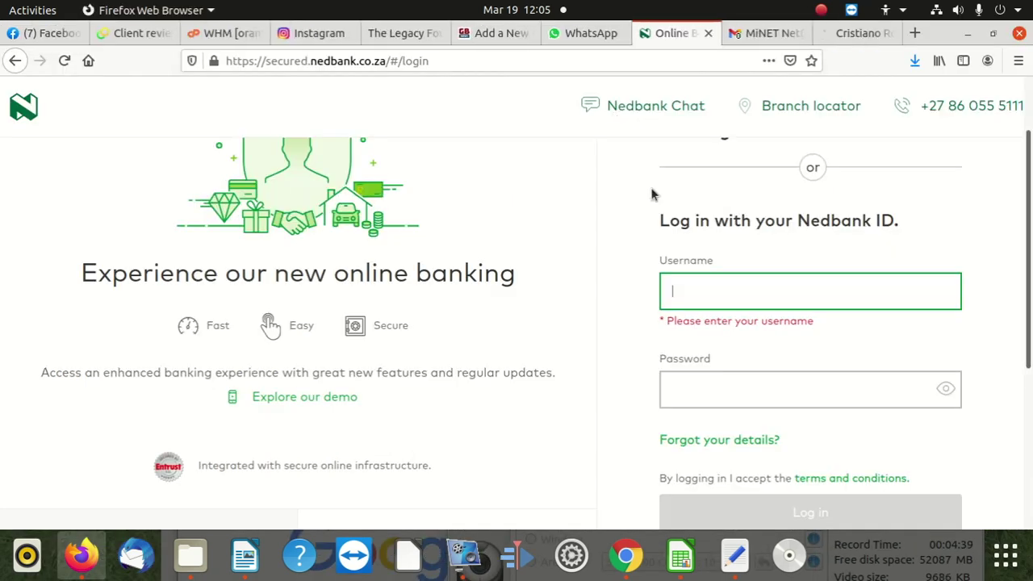
{"action": "scroll", "coordinate": [585, 367], "scroll_direction": "up", "scroll_amount": 2}
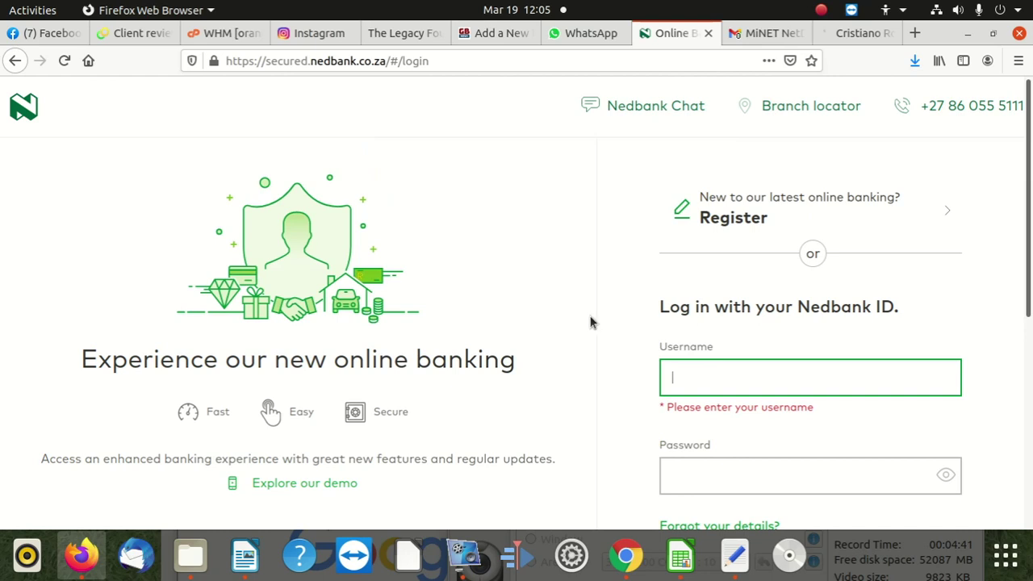
{"action": "scroll", "coordinate": [609, 235], "scroll_direction": "down", "scroll_amount": 3}
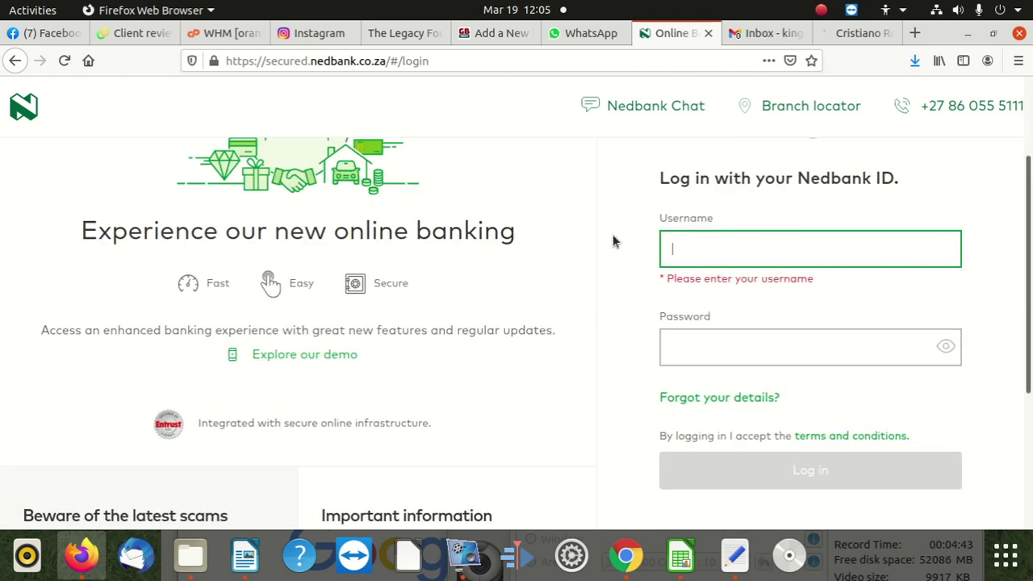
{"action": "scroll", "coordinate": [492, 252], "scroll_direction": "up", "scroll_amount": 3}
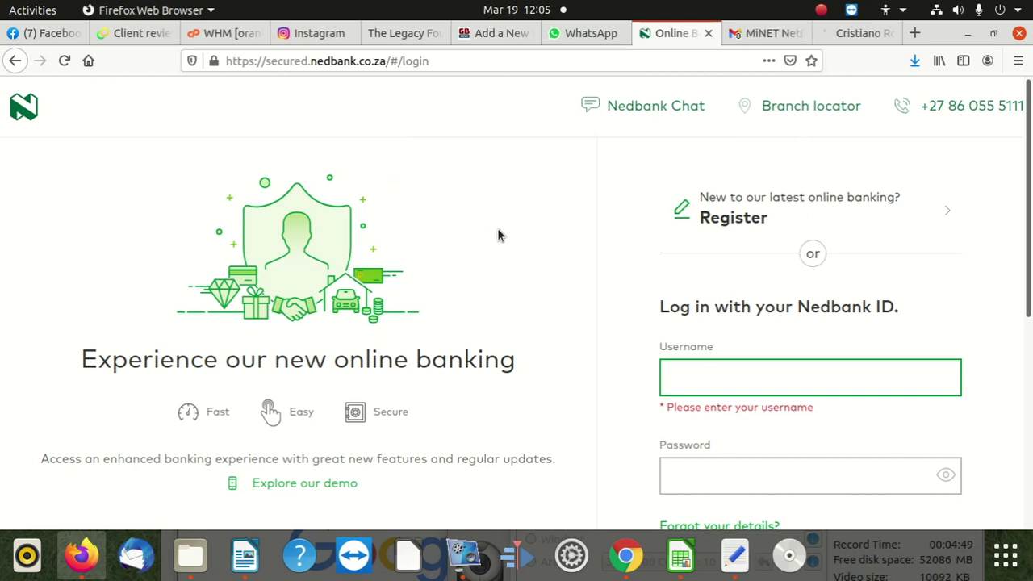
{"action": "scroll", "coordinate": [532, 289], "scroll_direction": "down", "scroll_amount": 5}
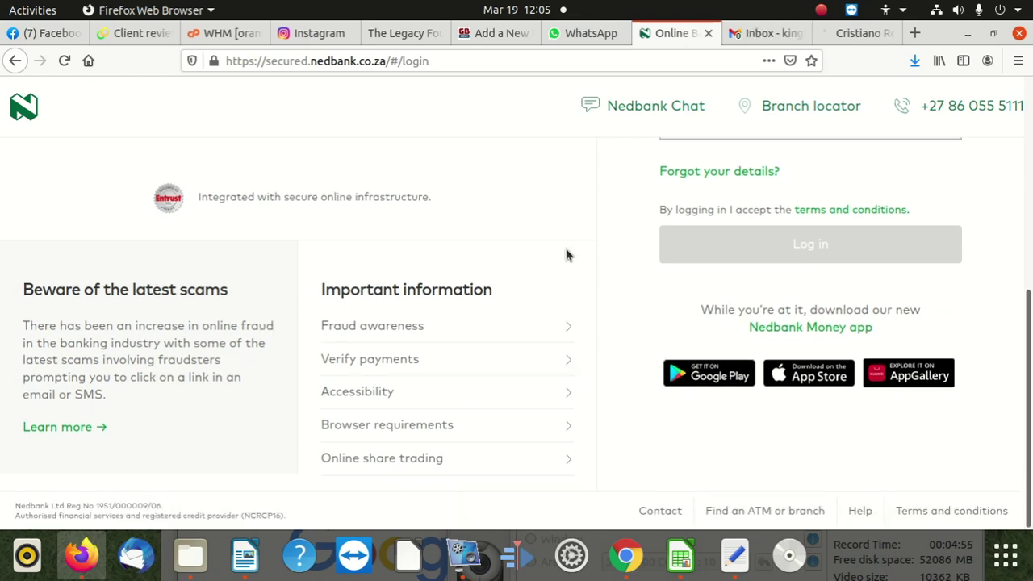
{"action": "left_click", "coordinate": [737, 258]}
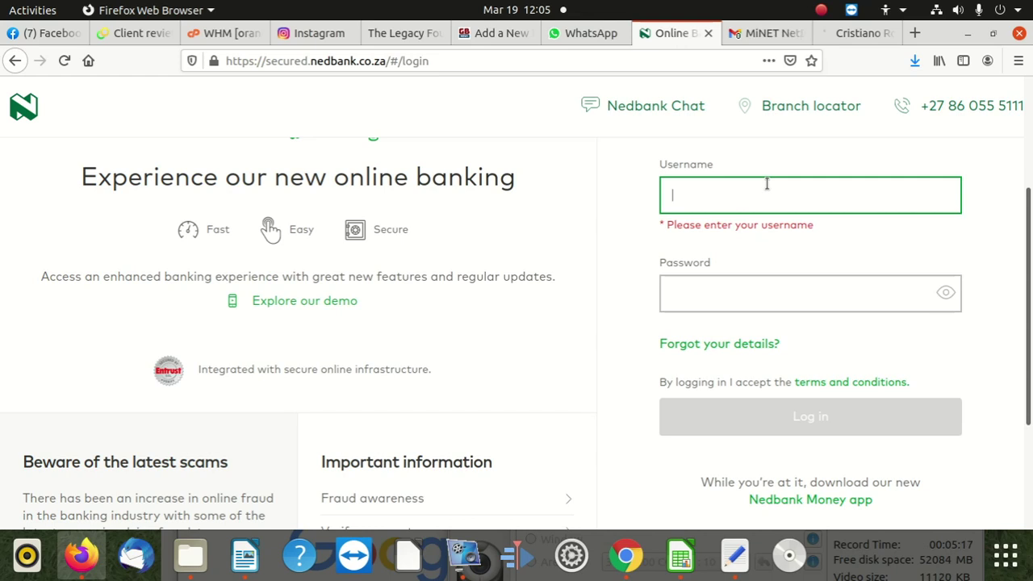
{"action": "left_click", "coordinate": [721, 287]}
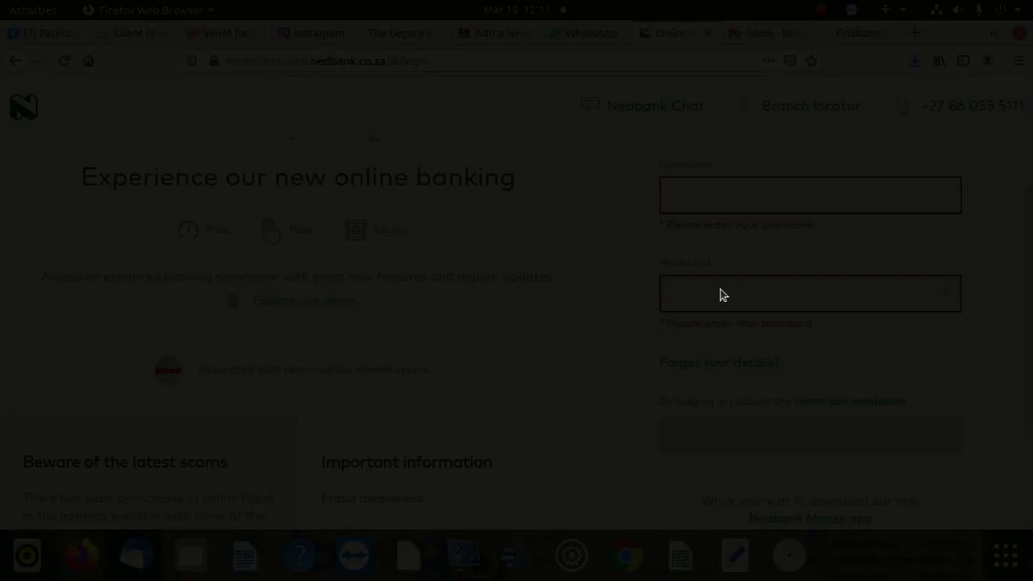
{"action": "left_click", "coordinate": [721, 294]}
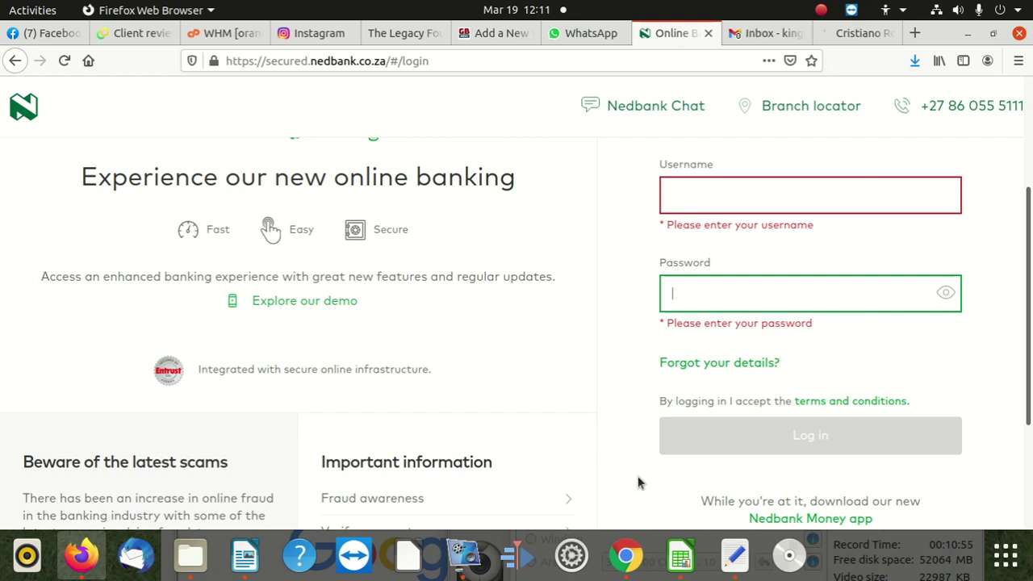
{"action": "scroll", "coordinate": [531, 379], "scroll_direction": "up", "scroll_amount": 3}
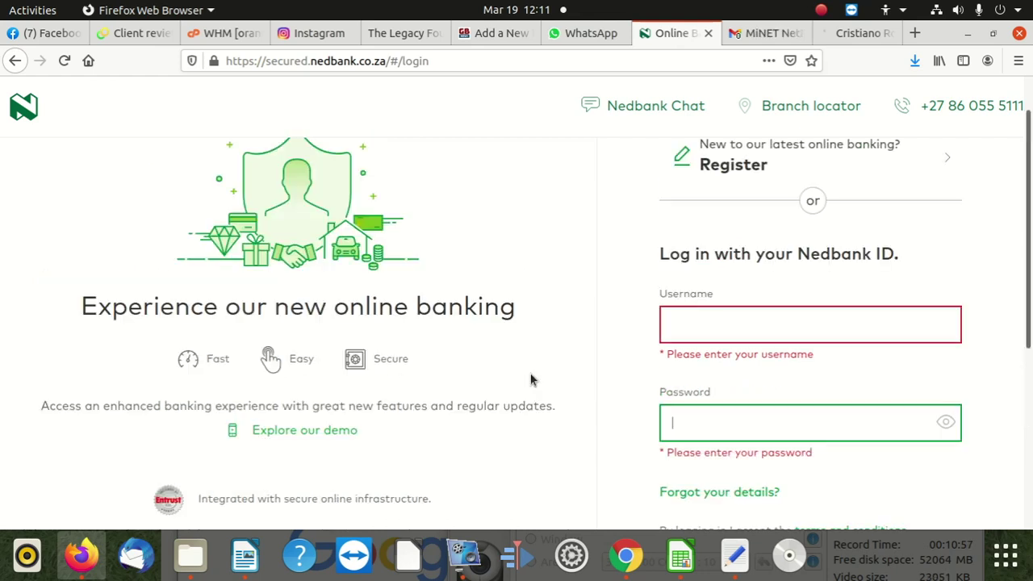
{"action": "scroll", "coordinate": [546, 415], "scroll_direction": "down", "scroll_amount": 4}
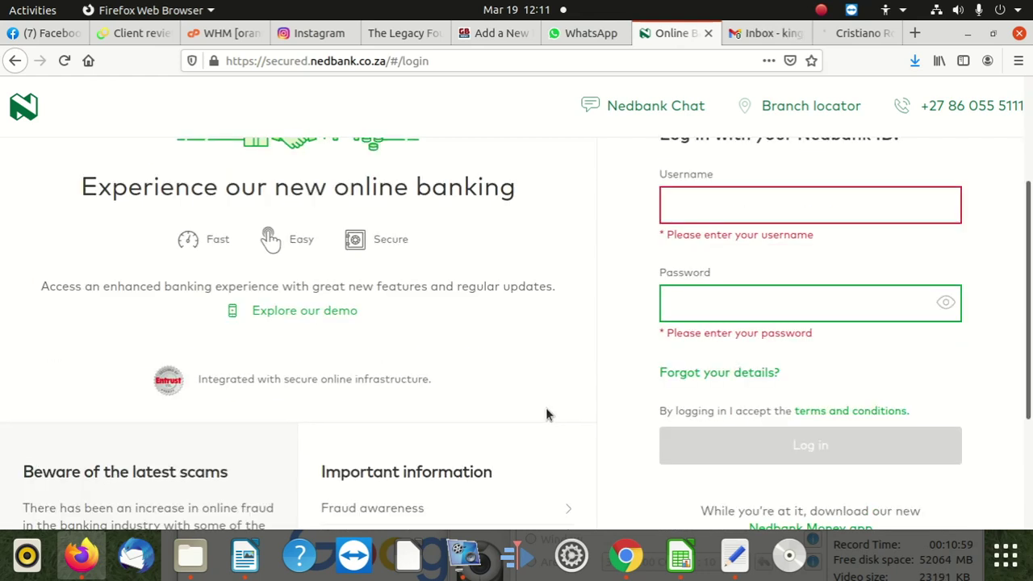
{"action": "scroll", "coordinate": [546, 415], "scroll_direction": "down", "scroll_amount": 5}
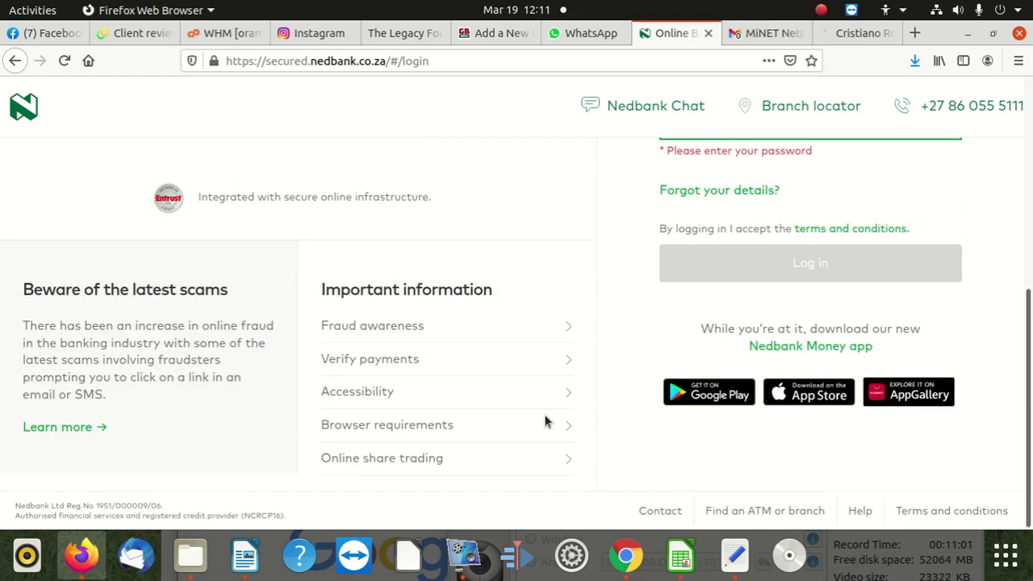